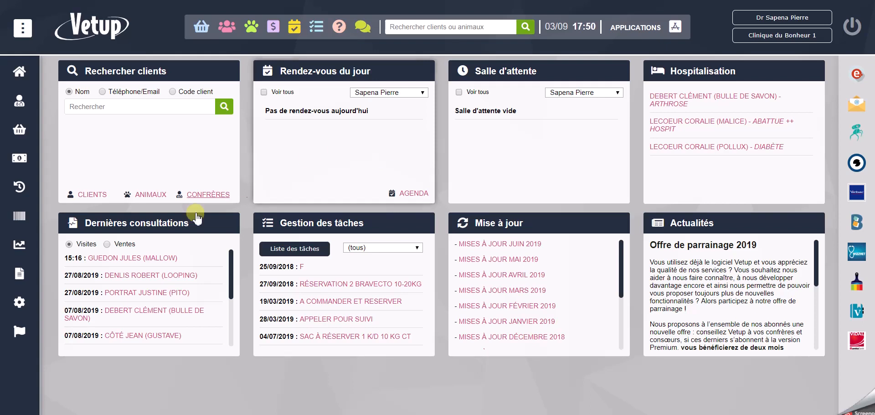
- Open the general parameters and look through the available appearance themes without choosing another one
click(23, 305)
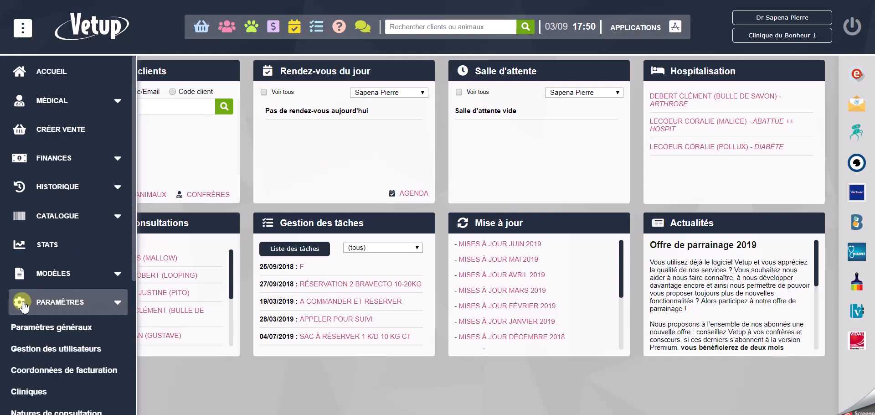
scroll(87, 314, down, 3)
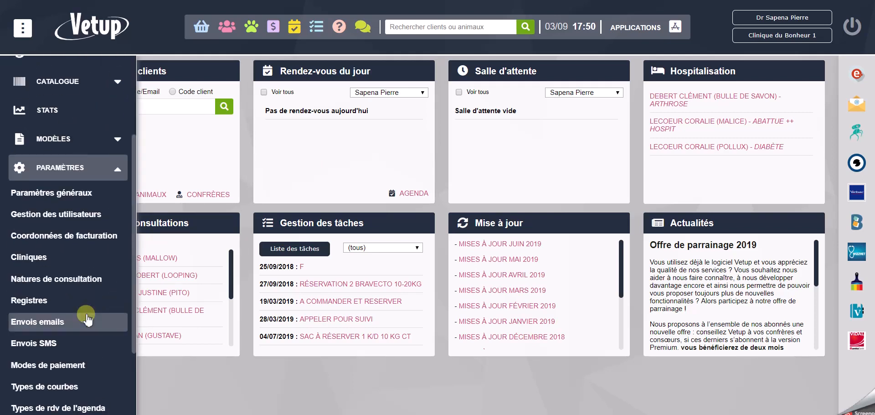
click(72, 192)
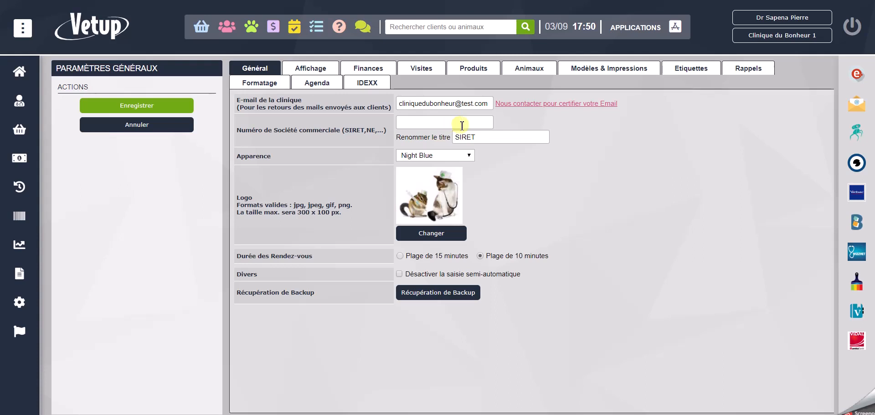
click(449, 157)
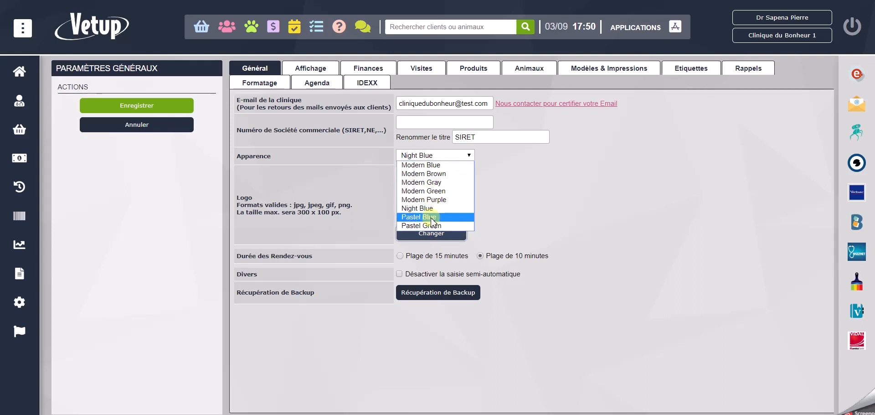
click(505, 202)
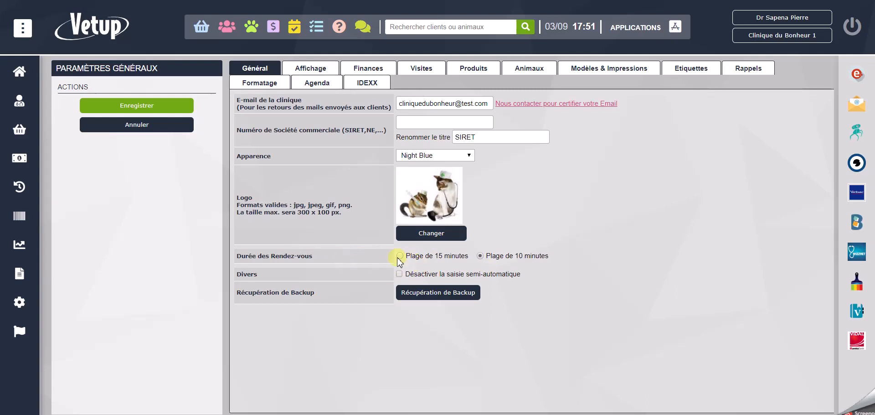
- Review the general parameters for Affichage, Finances, Visites, Produits and Animaux
click(313, 72)
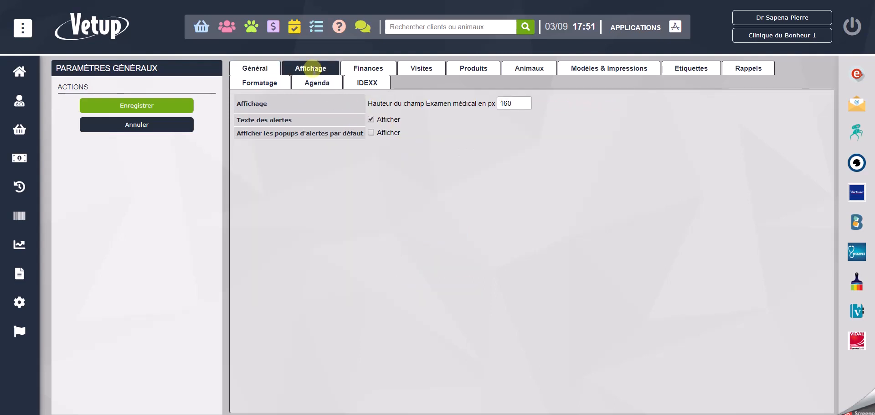
click(362, 74)
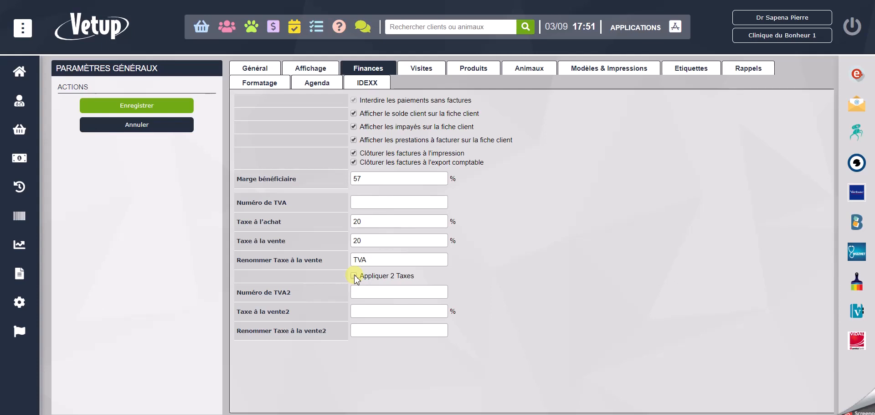
click(422, 68)
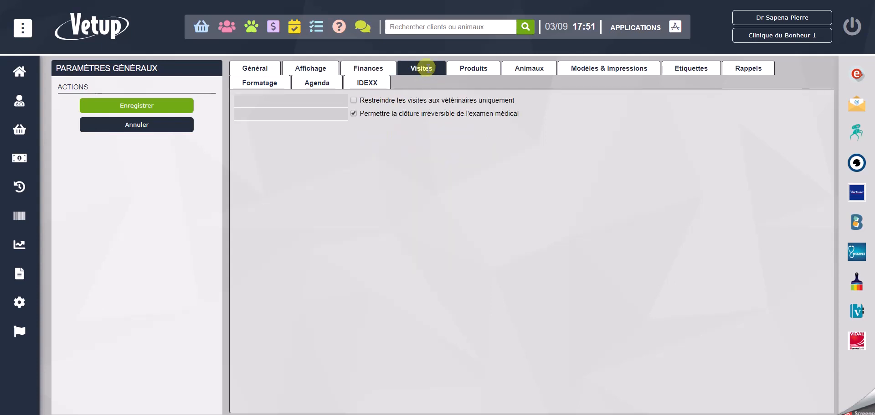
click(468, 69)
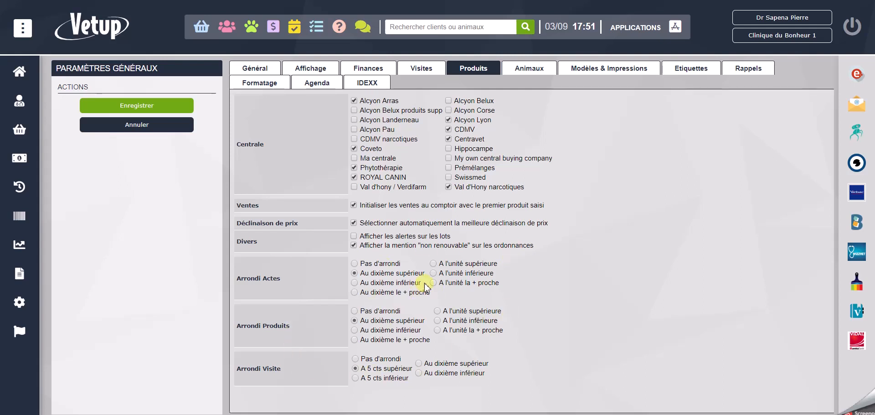
click(541, 64)
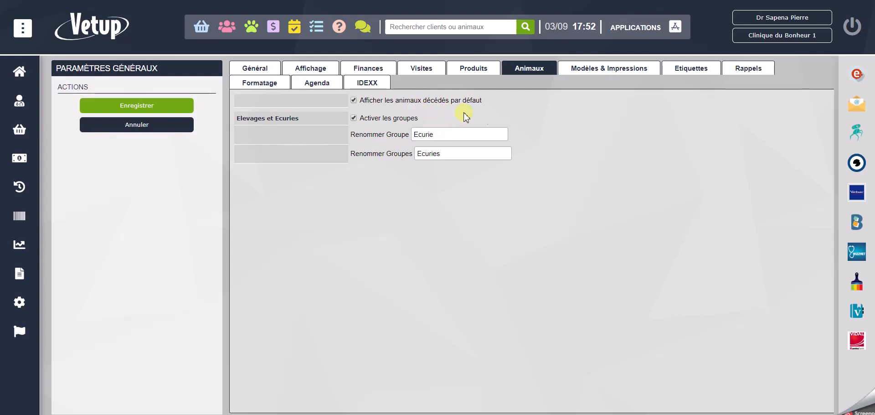
- Examine the general parameters for Modèles & Impressions, Etiquettes, Rappels, Formatage, Agenda and IDEXX
click(603, 69)
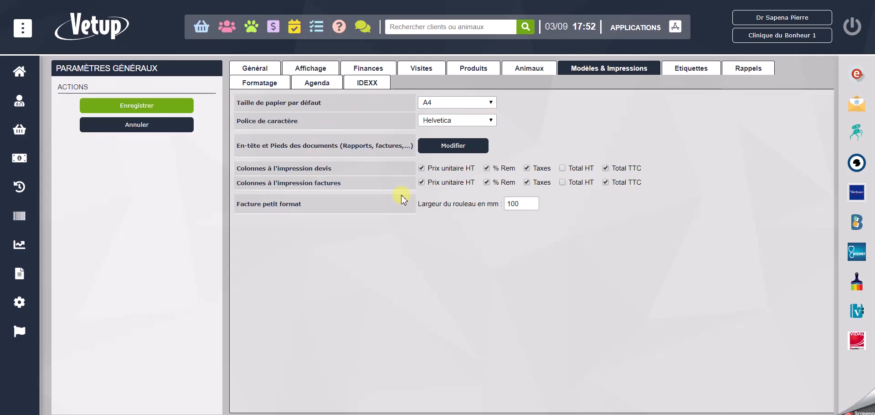
click(700, 72)
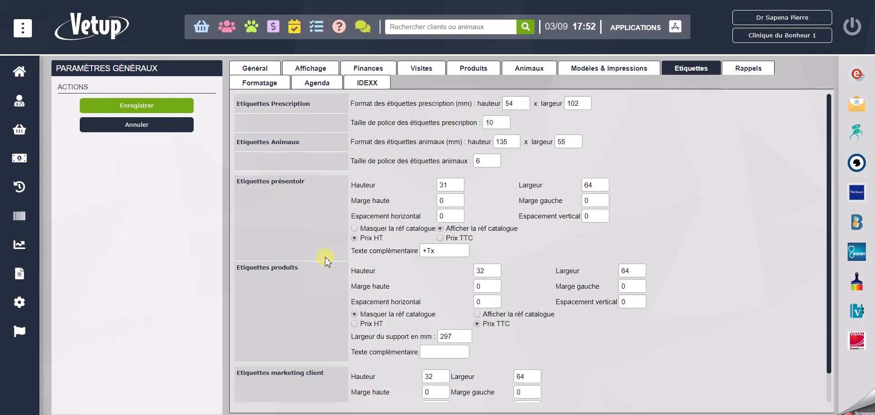
scroll(298, 295, down, 1)
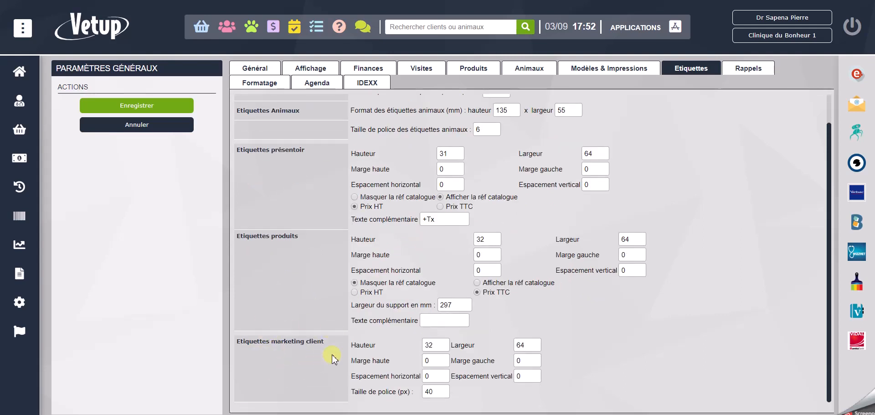
click(746, 68)
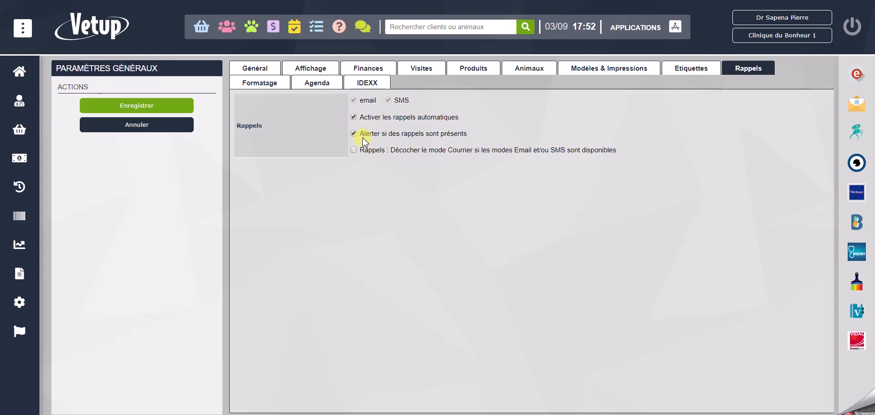
click(259, 87)
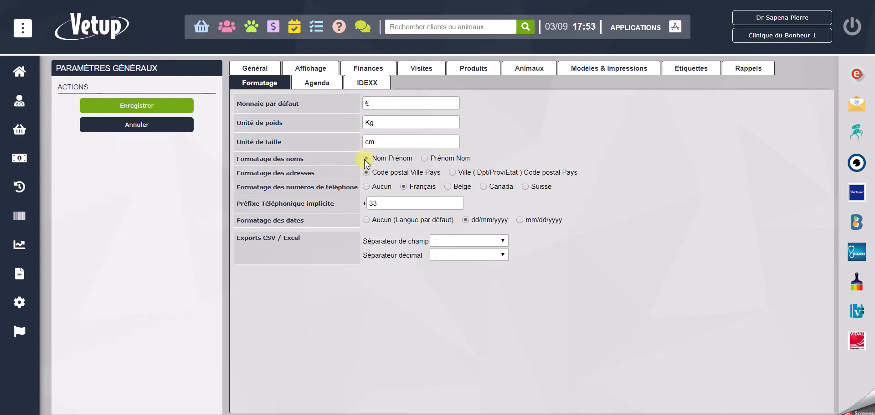
click(321, 83)
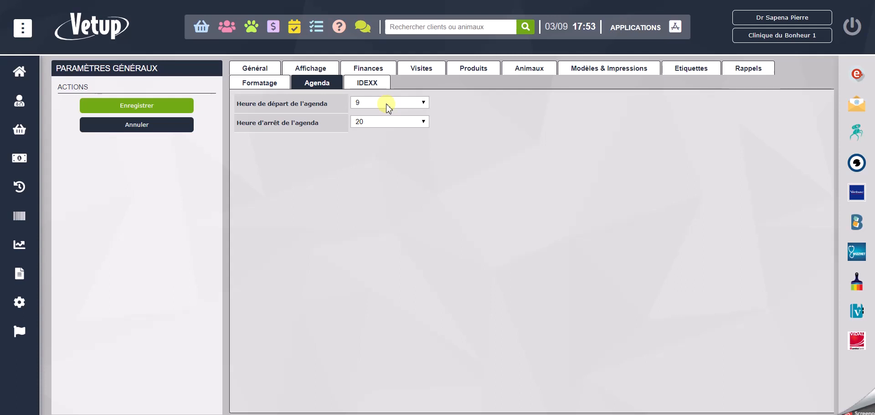
click(355, 83)
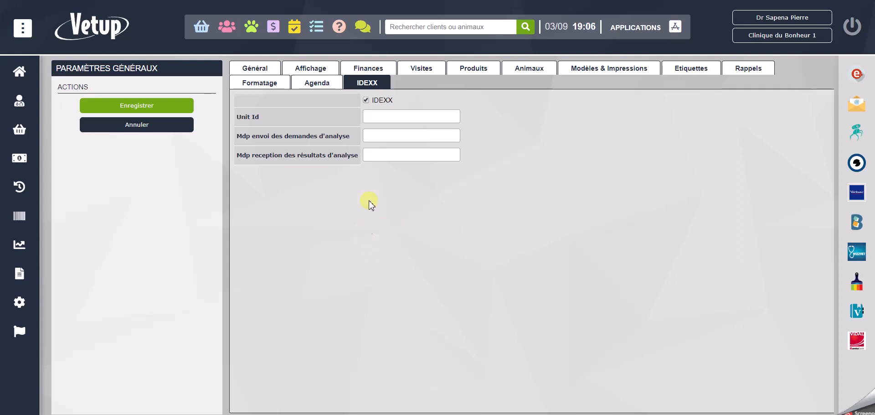
- Open the user management list from the settings
mouse_move(28, 270)
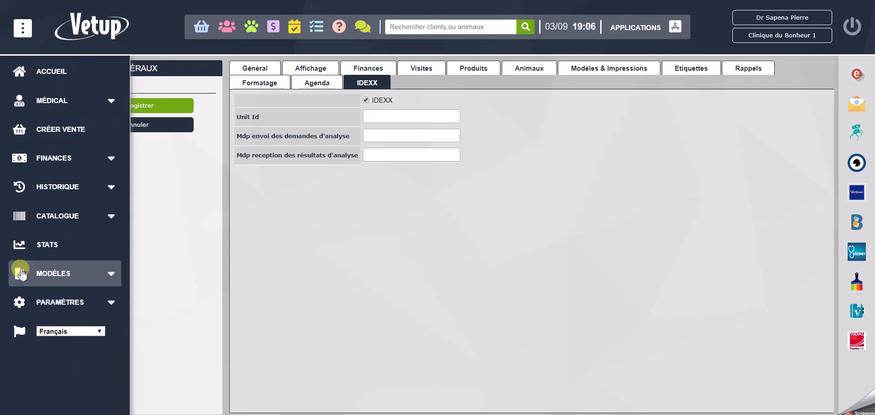
click(63, 303)
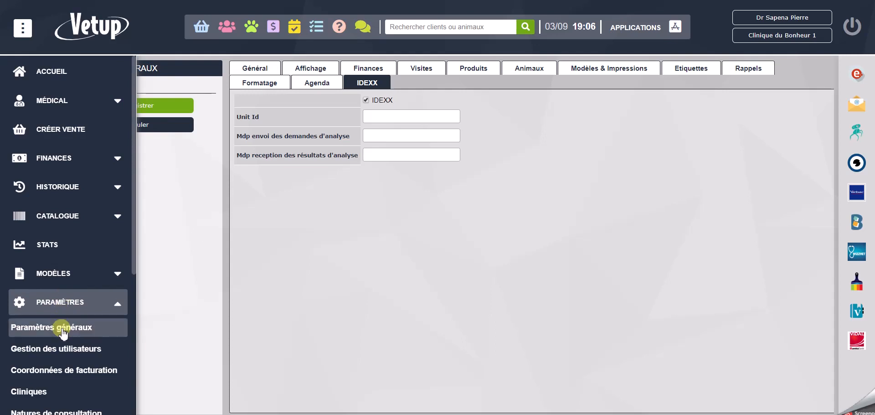
click(75, 351)
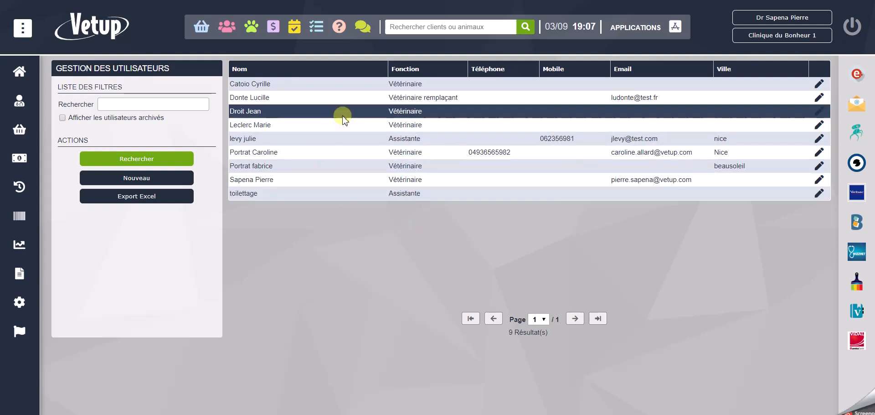
- Start a new user with the title Dr and fill in the user's name and e-mail address
click(142, 179)
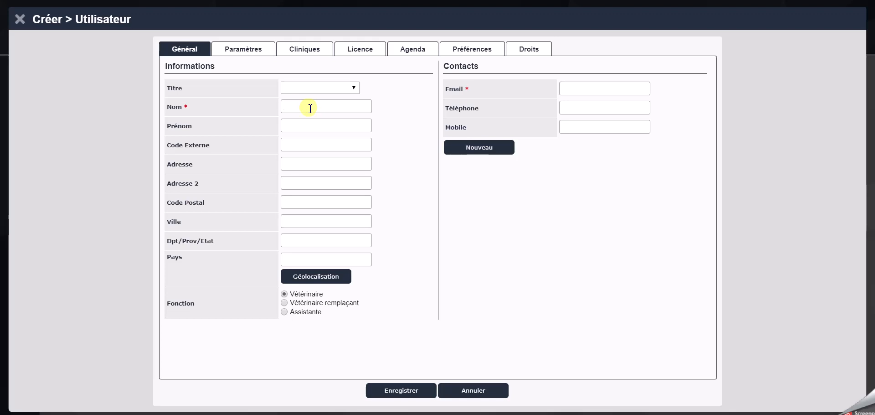
text(enri)
click(338, 89)
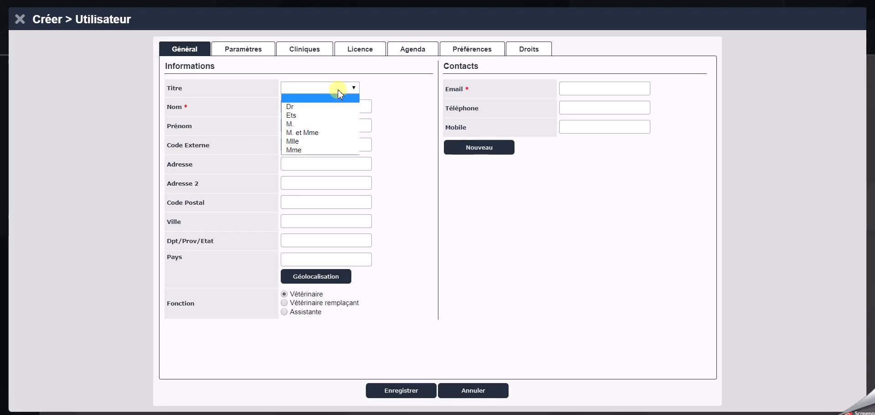
click(322, 108)
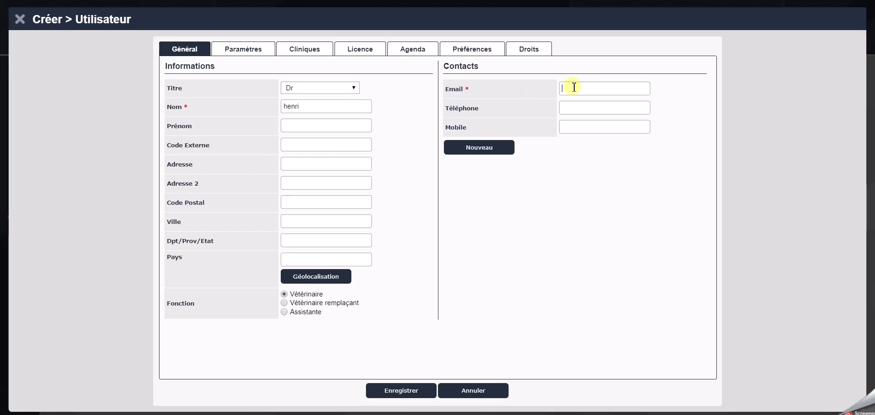
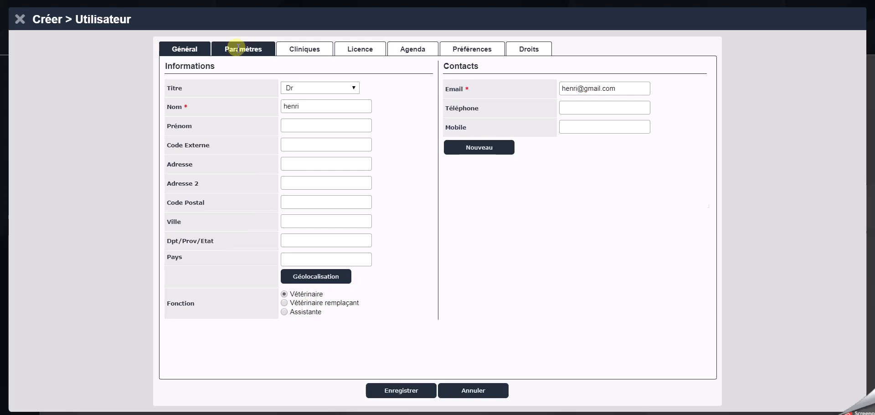
- Enter the new user's account password and repeat it in the confirmation field
click(238, 51)
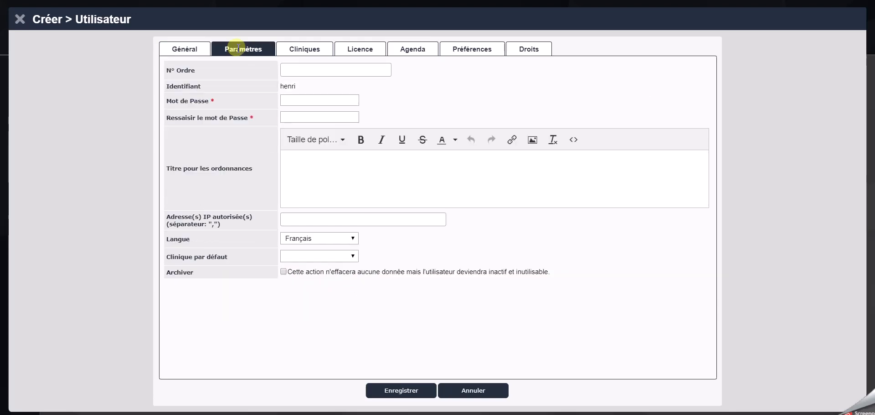
click(299, 101)
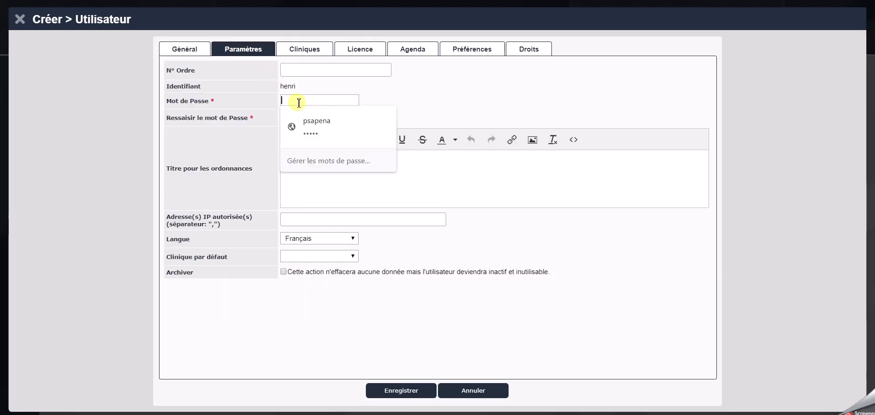
text(•••••)
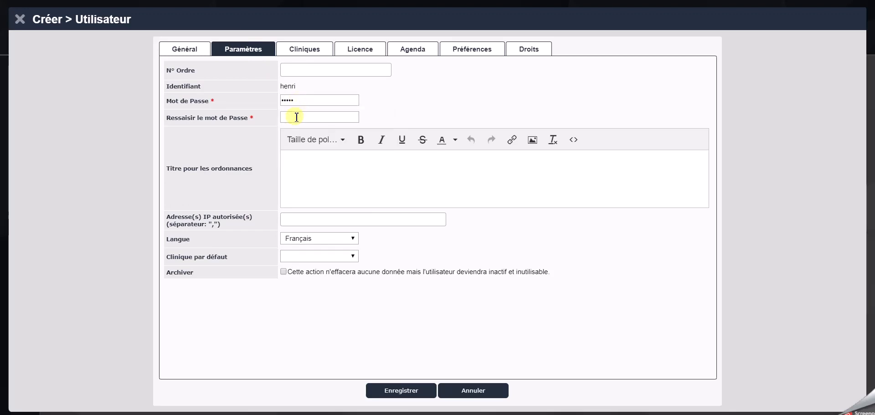
click(297, 116)
text(••••)
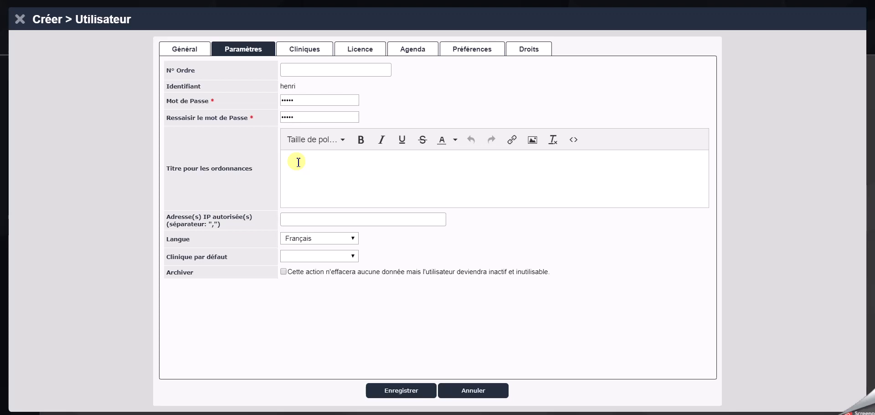
- Assign Clinique Du Bonheur 3 to the new user
click(304, 49)
click(204, 88)
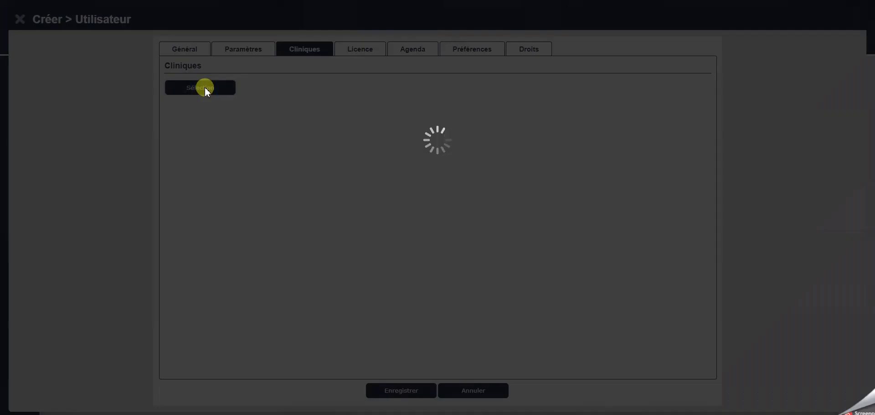
click(204, 88)
click(282, 74)
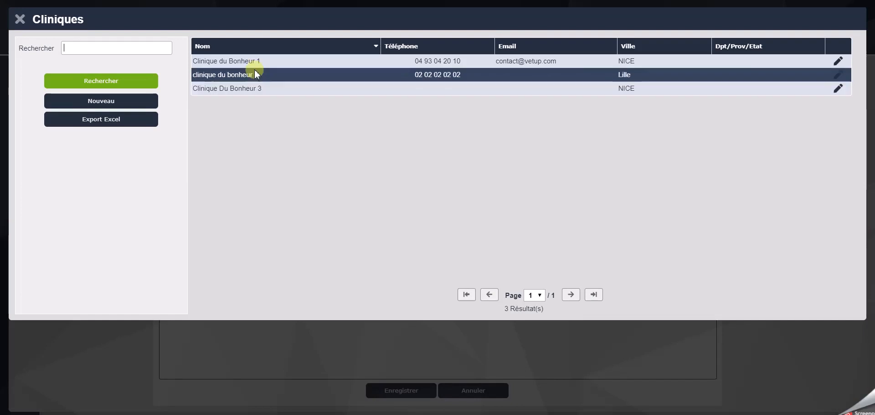
click(257, 88)
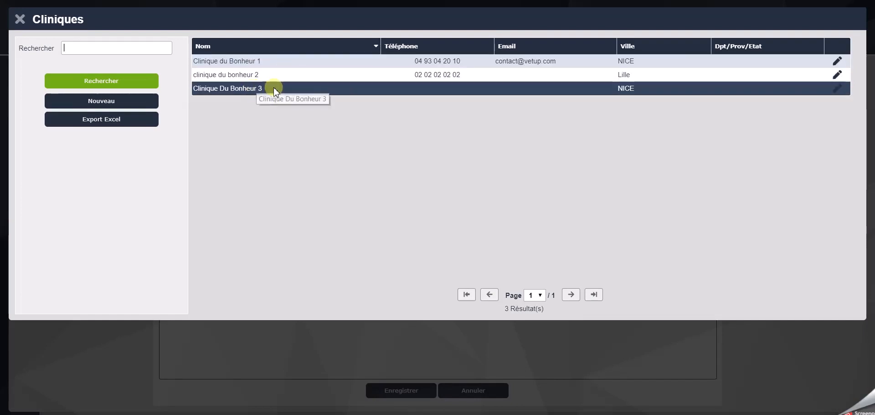
double_click(242, 89)
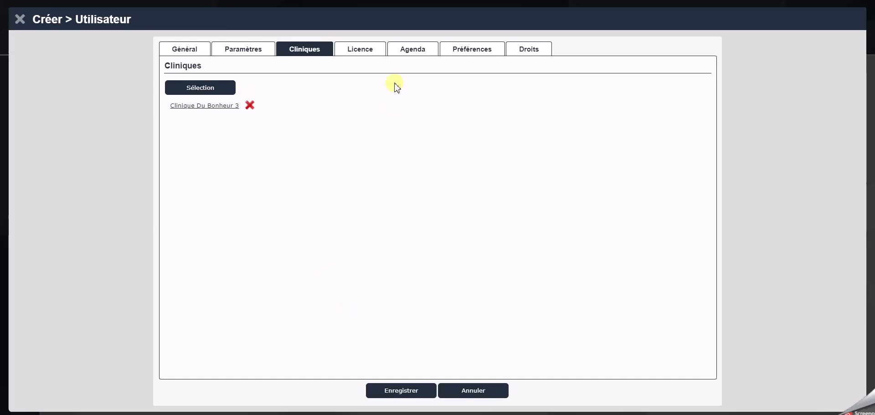
- Review the new user's Licence, Agenda and Préférences settings
click(368, 50)
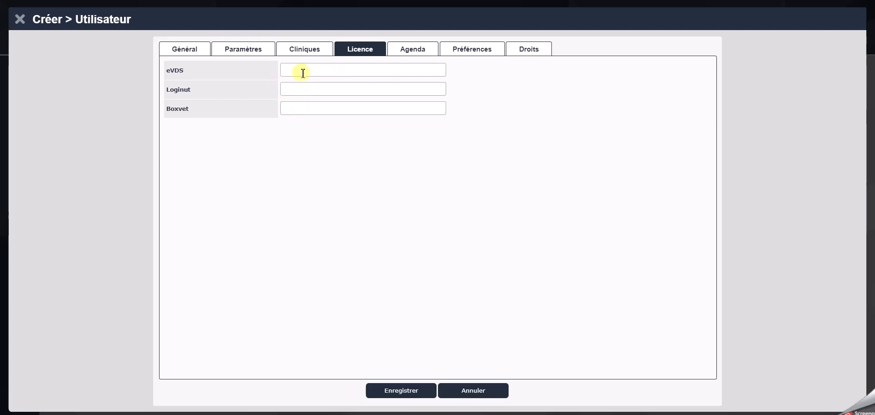
click(419, 53)
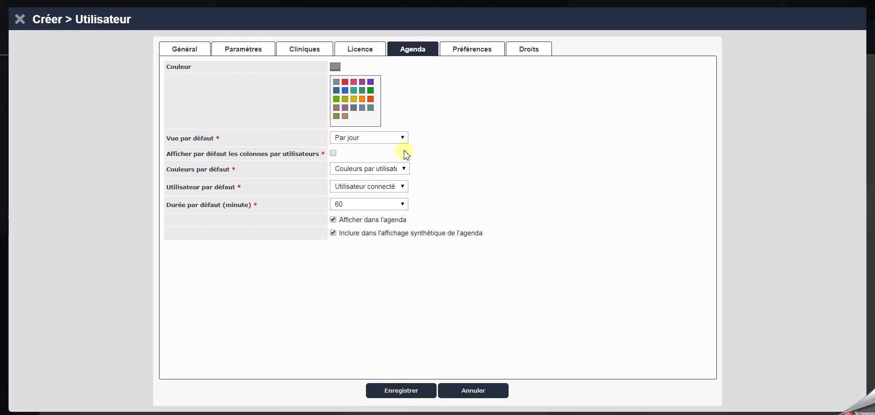
click(469, 50)
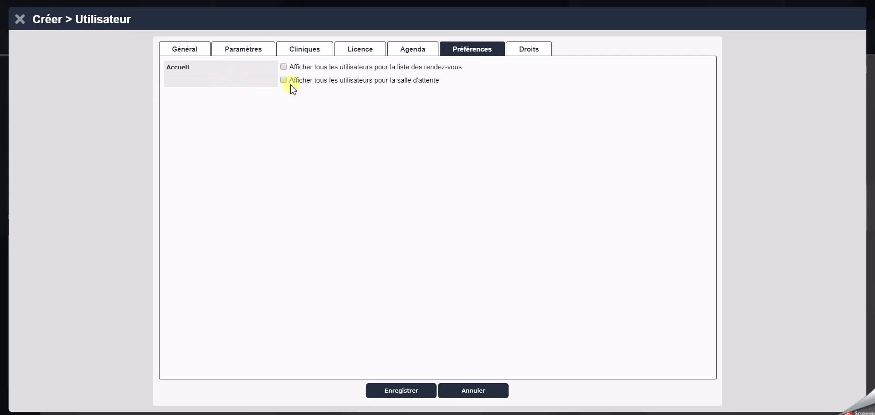
- Grant the new user the Finance, Statistiques and Stock rights, clear these three rights again, and save the user
click(534, 51)
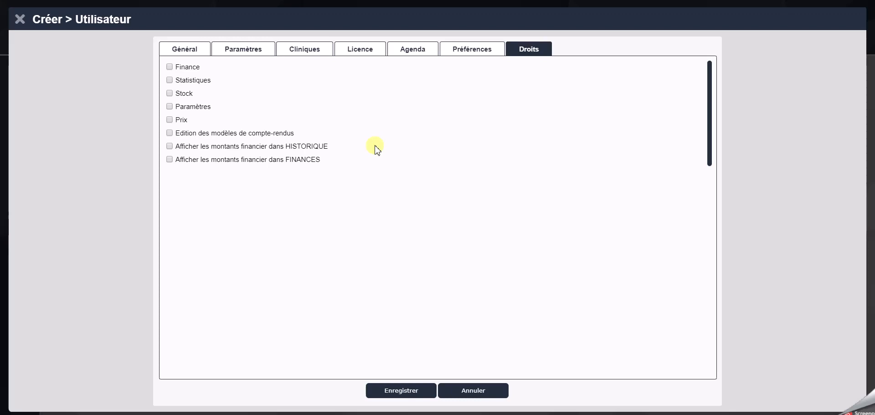
click(170, 68)
click(170, 82)
click(171, 95)
click(171, 96)
click(171, 82)
click(170, 67)
click(417, 390)
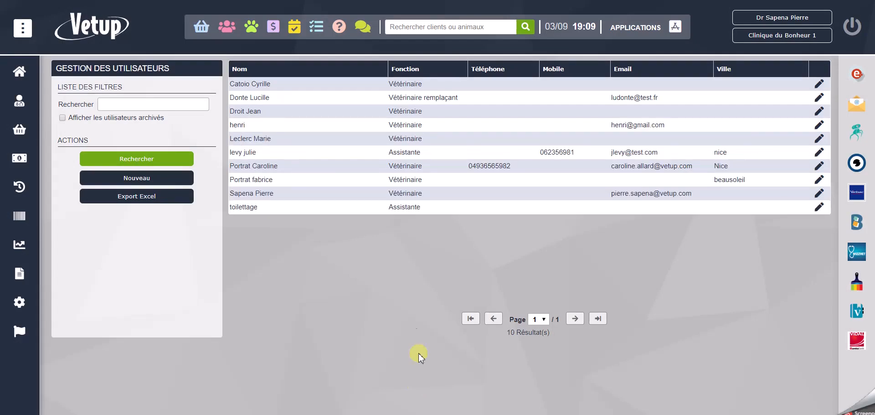
- Archive the newly created user through the account's Paramètres settings and save the change
double_click(367, 129)
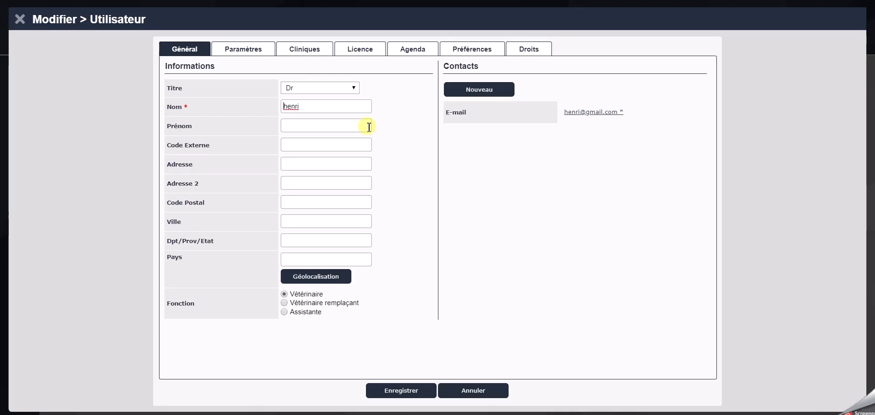
click(248, 49)
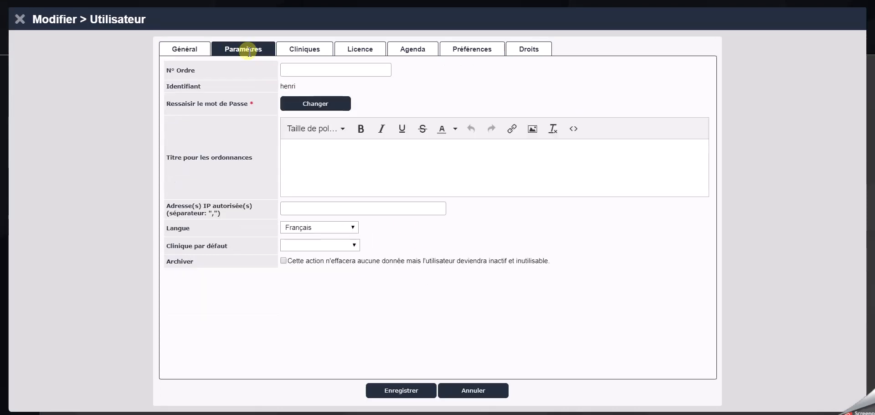
click(284, 261)
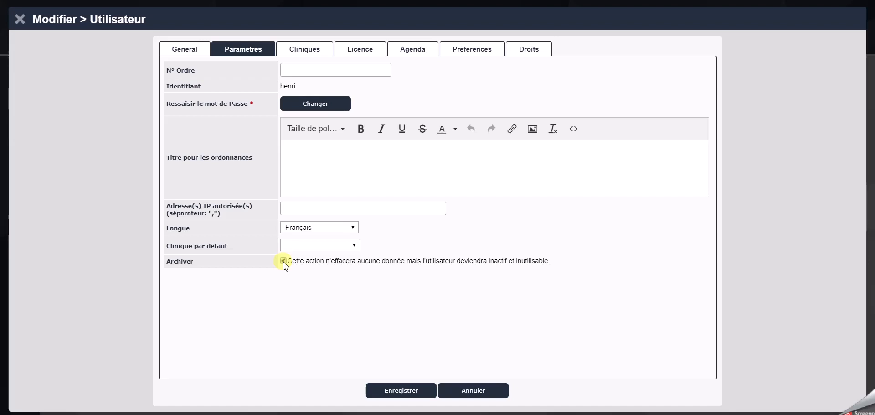
click(402, 390)
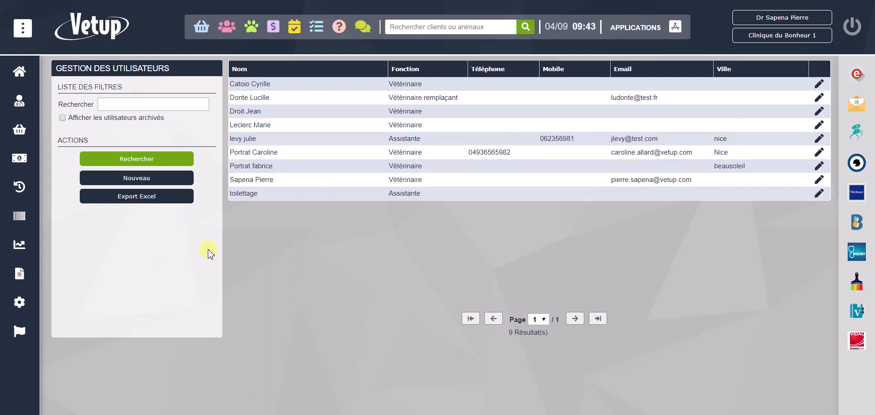
- Review the Contact, Divers, Cliniques and Compteurs settings of the Selarl Clinique du bonheur billing details, and close them without saving
mouse_move(23, 276)
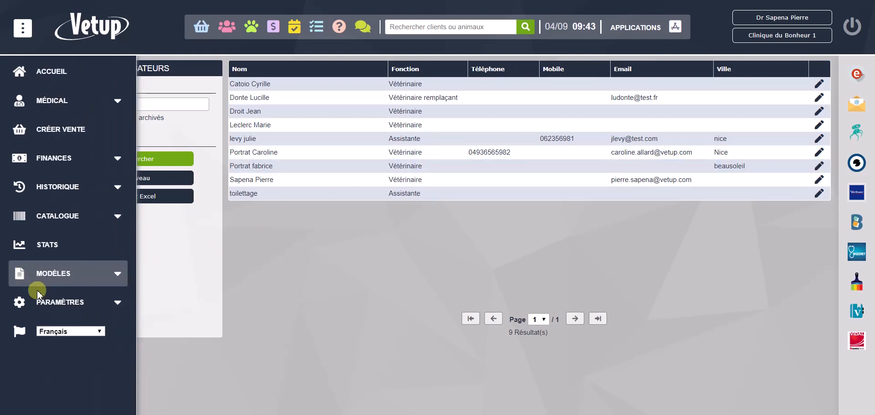
click(66, 302)
scroll(75, 337, down, 3)
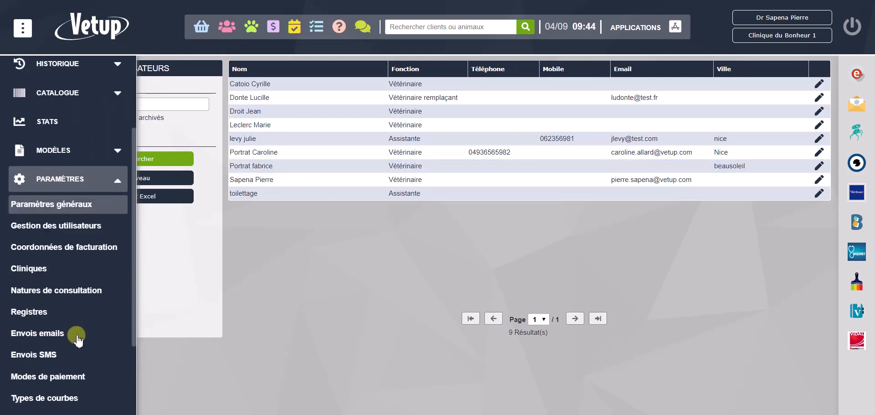
scroll(69, 252, down, 1)
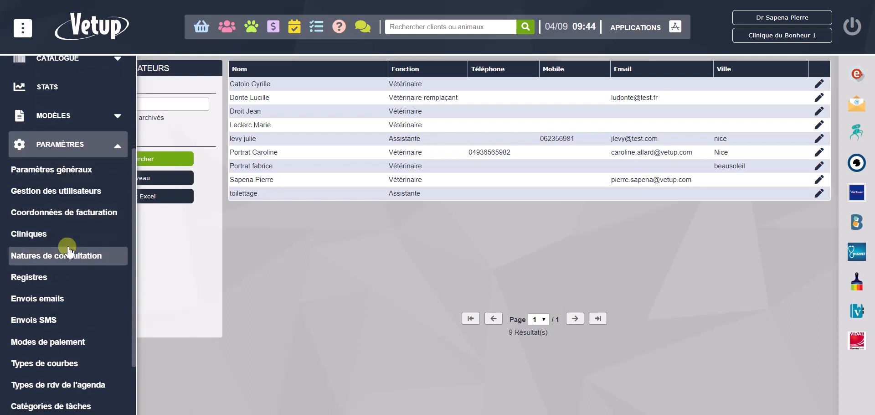
click(68, 216)
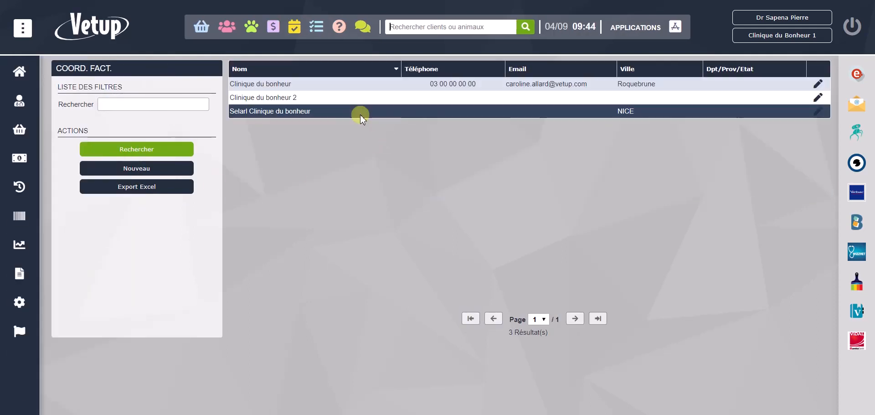
double_click(361, 115)
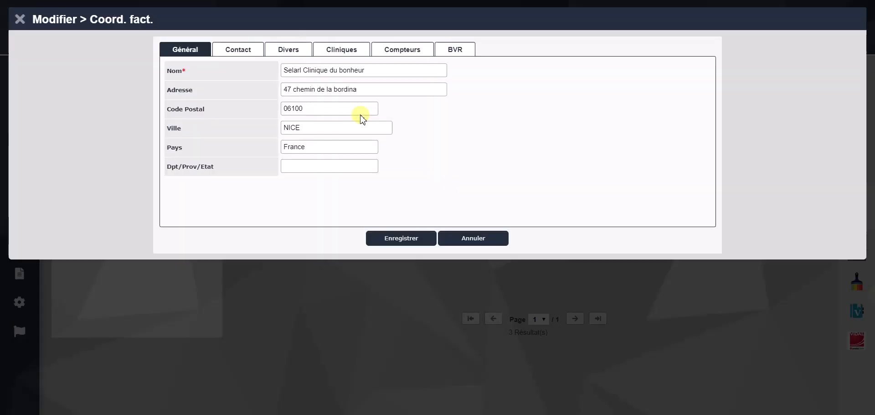
click(243, 51)
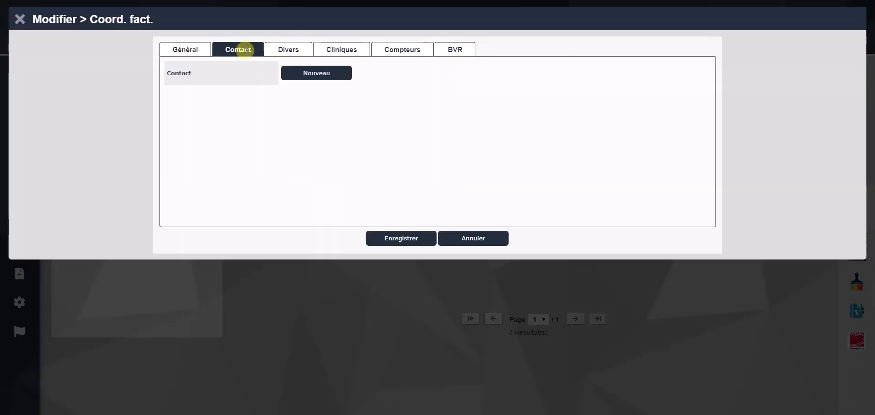
click(280, 55)
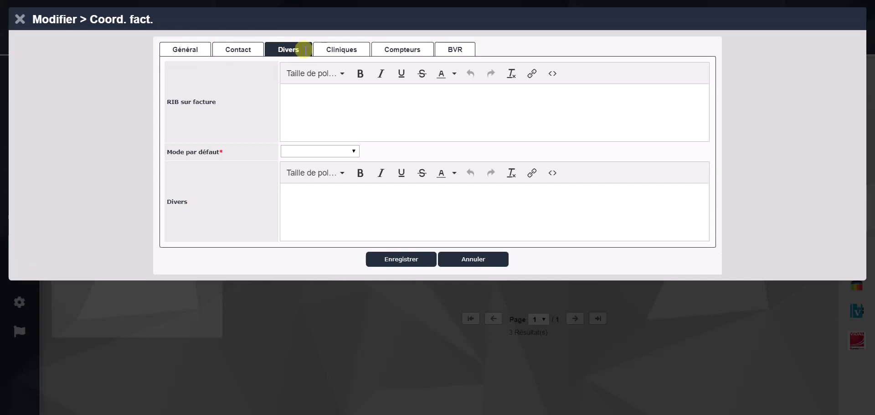
click(339, 50)
click(388, 49)
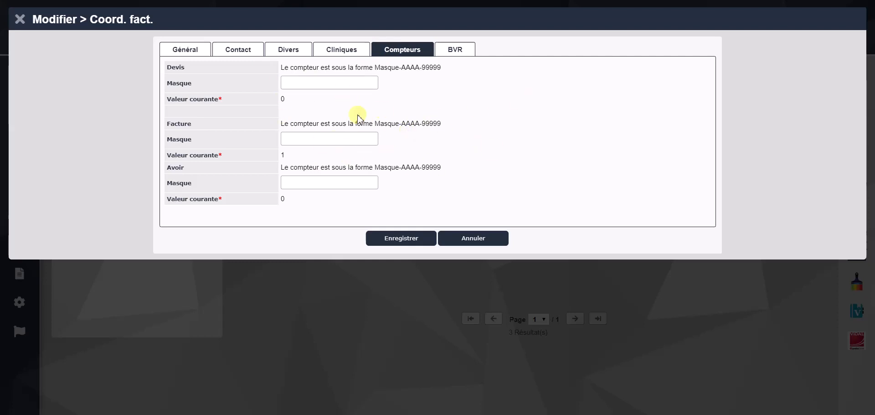
click(476, 239)
- Review the contacts, assigned users and billing details of Clinique Du Bonheur 3, and close the record without saving
mouse_move(21, 252)
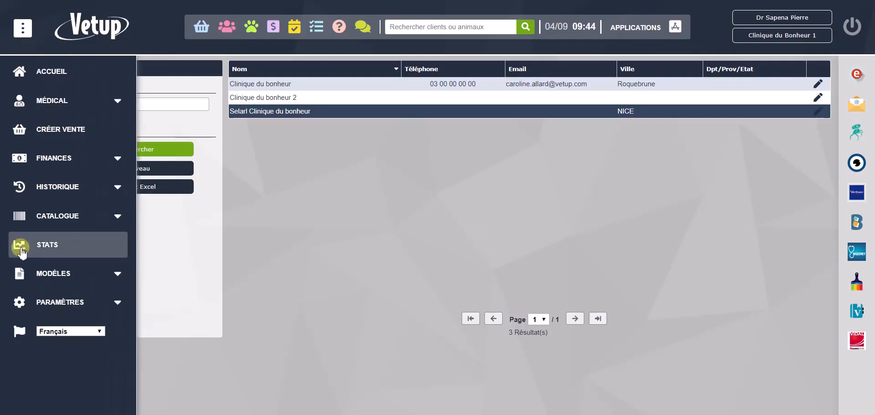
click(69, 303)
scroll(66, 301, down, 3)
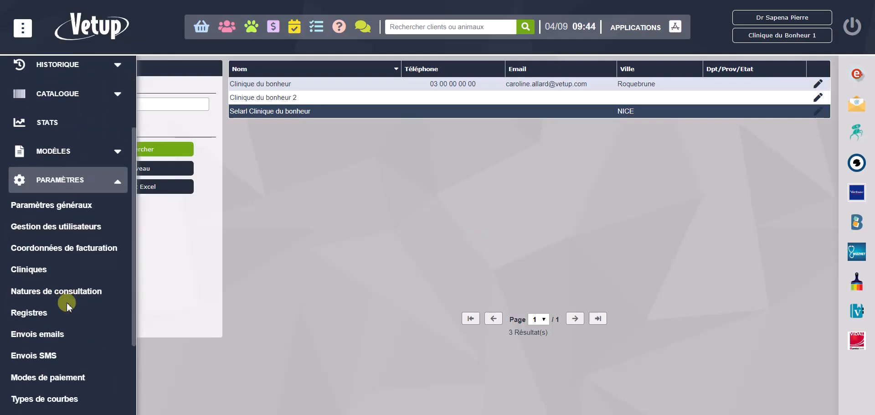
click(37, 272)
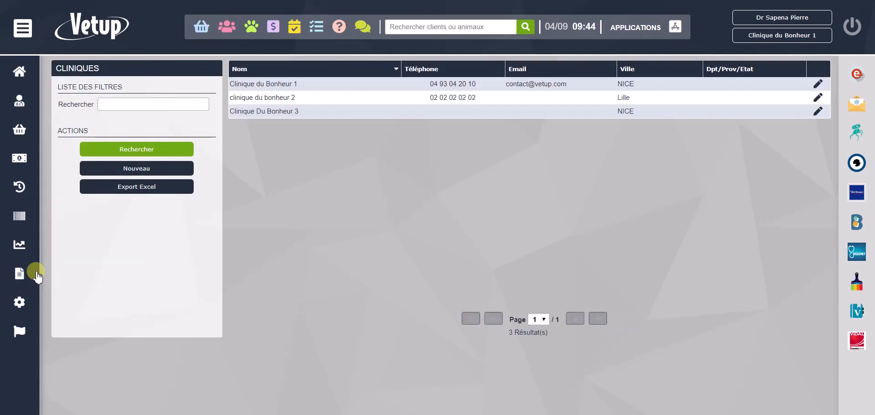
double_click(398, 109)
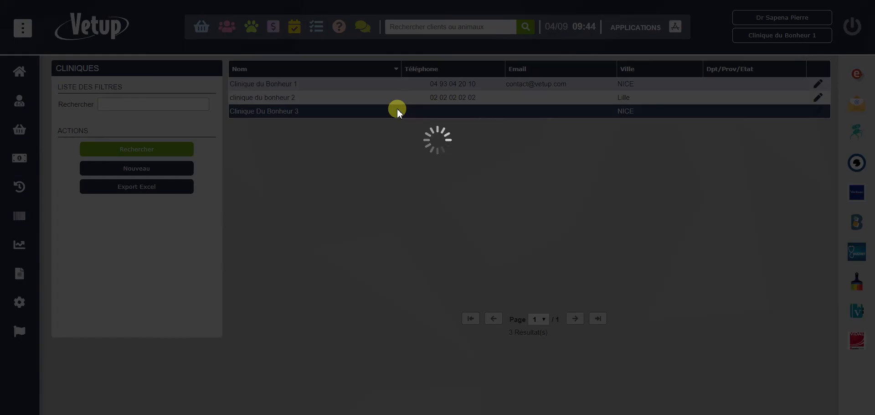
click(237, 54)
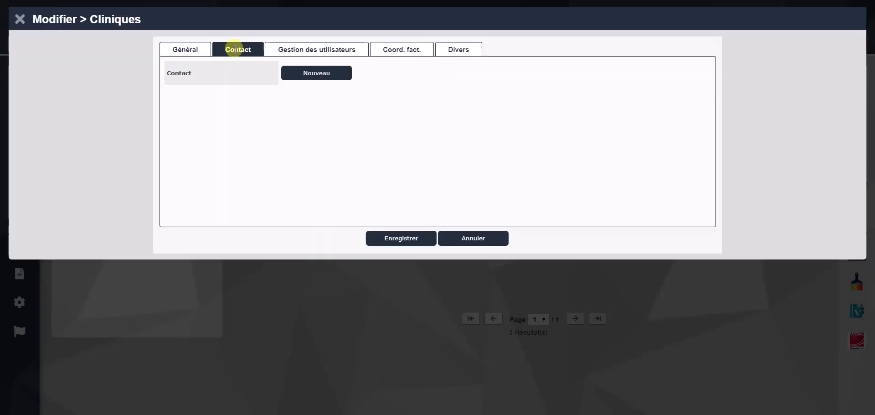
click(295, 49)
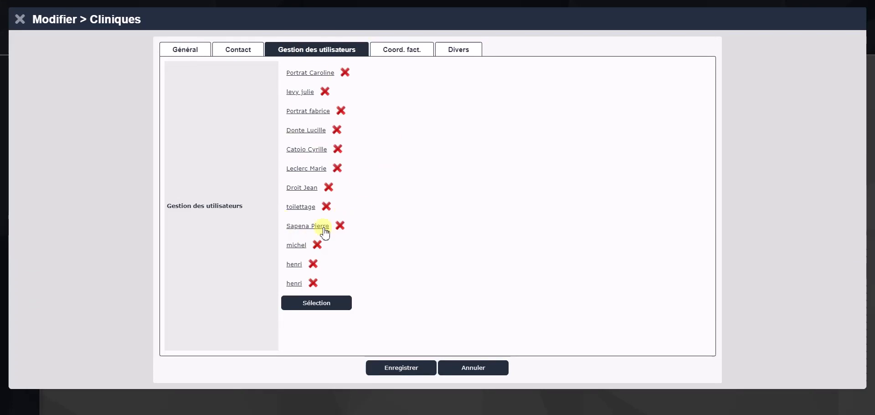
click(404, 53)
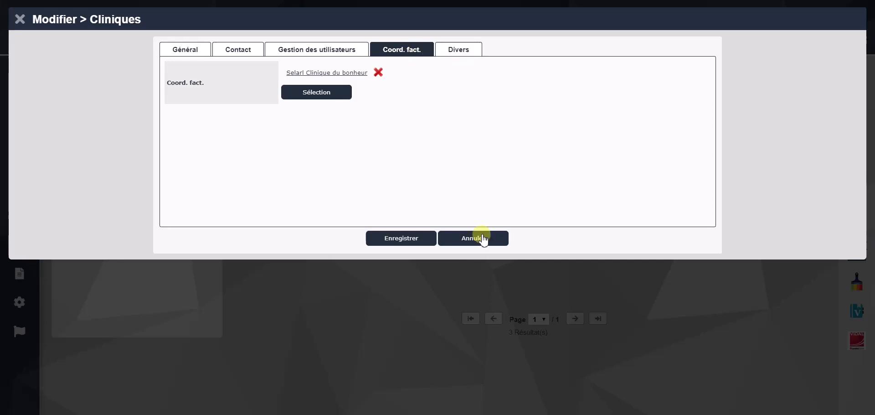
click(484, 243)
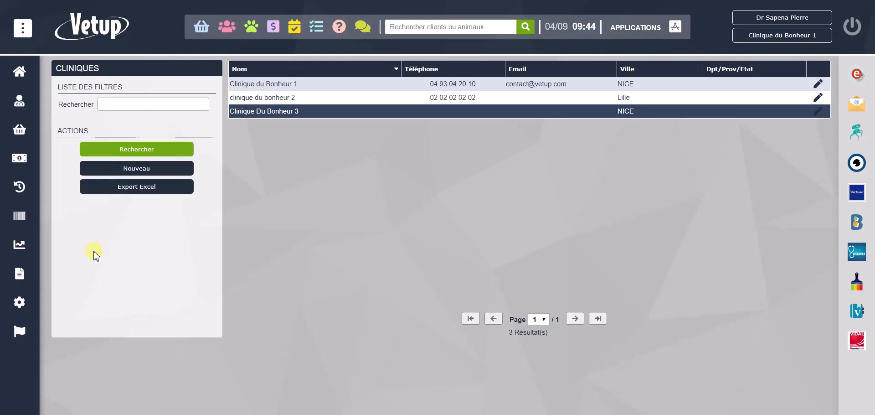
- Display the list of consultation types (Natures de consultation) from the general settings
mouse_move(19, 303)
click(59, 301)
scroll(62, 302, down, 3)
scroll(64, 305, down, 1)
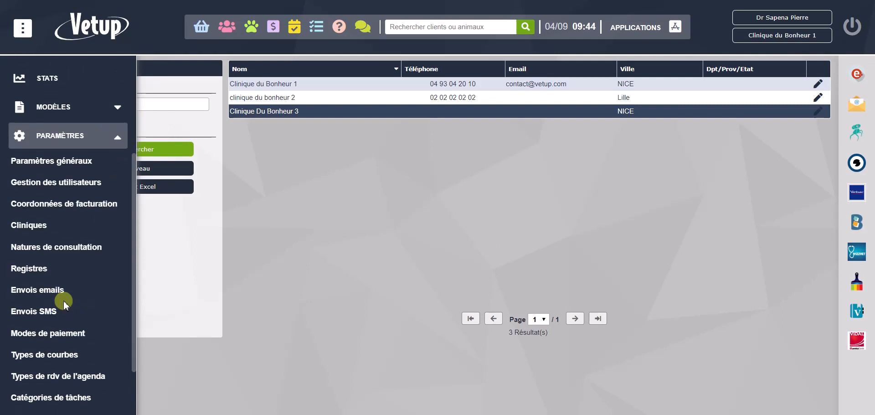
click(40, 253)
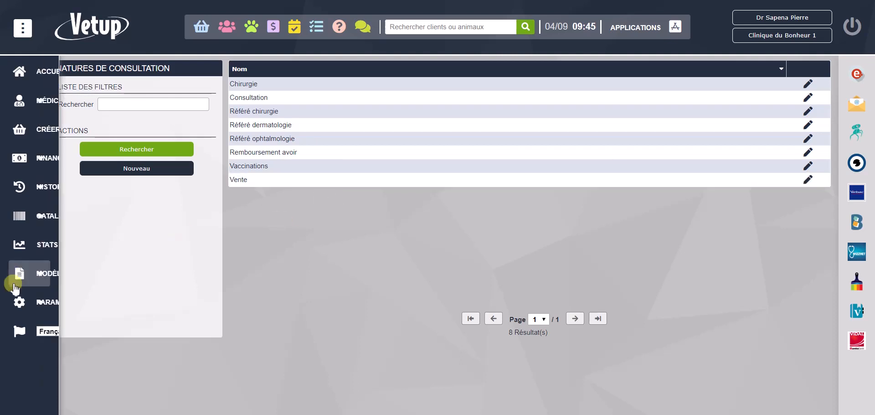
- Display the list of registers (Registres) with their product or act type
click(53, 302)
scroll(54, 294, down, 4)
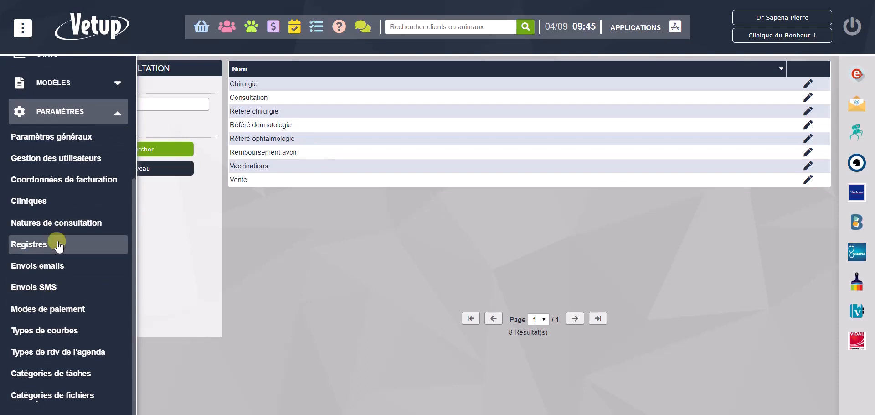
click(58, 245)
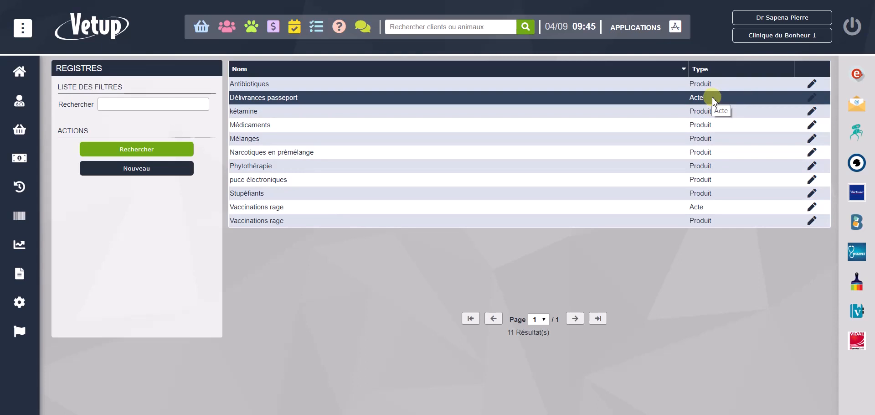
- Open the e-mail sending templates and examine the models offered for Email and Compte-Rendus, leaving both selections as they are
mouse_move(8, 295)
click(75, 306)
scroll(72, 299, down, 5)
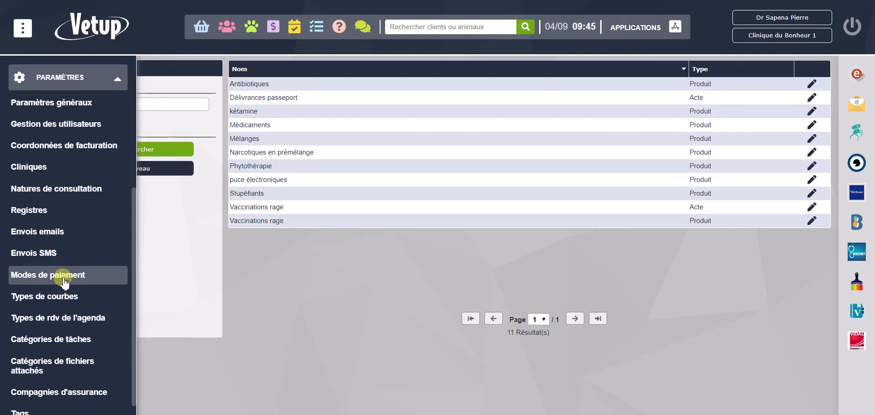
click(41, 233)
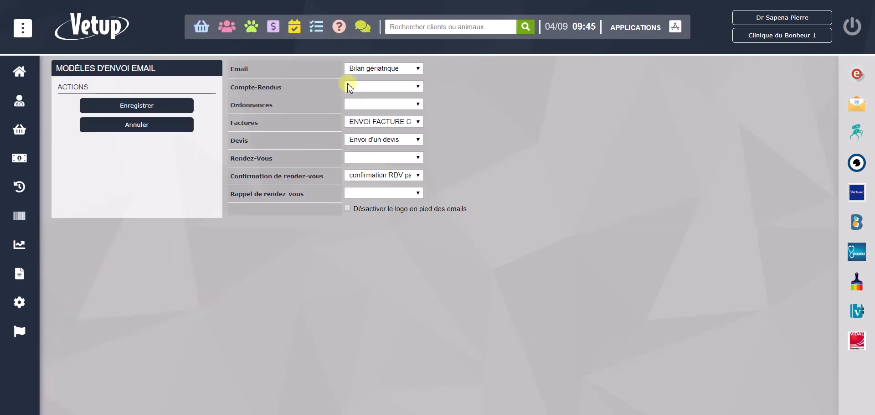
click(387, 69)
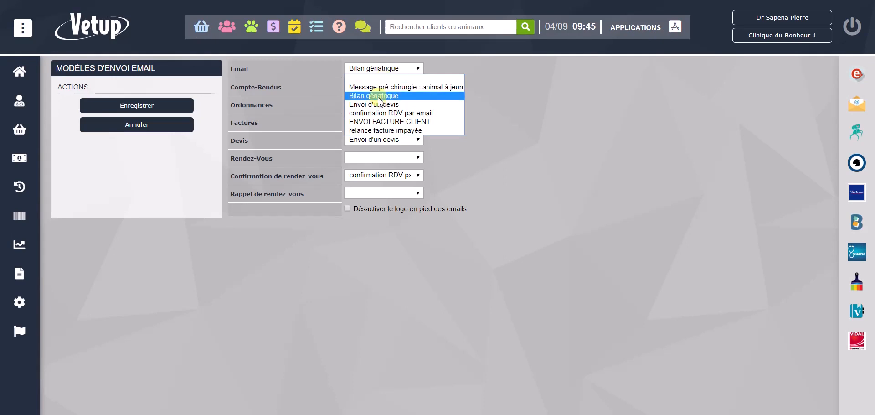
click(322, 65)
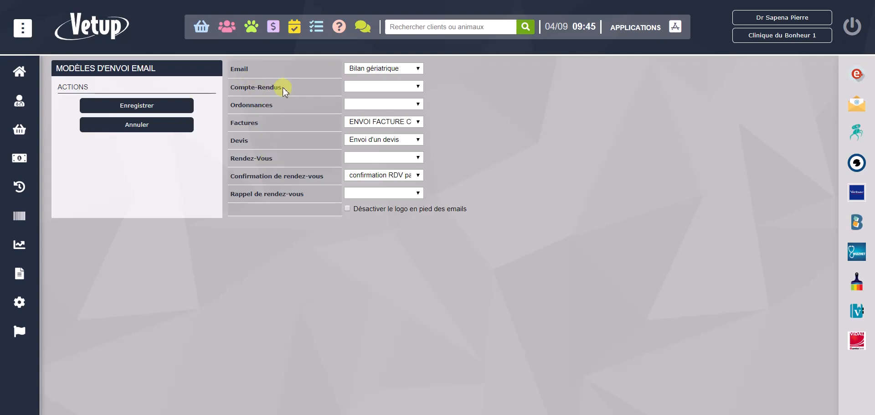
click(402, 86)
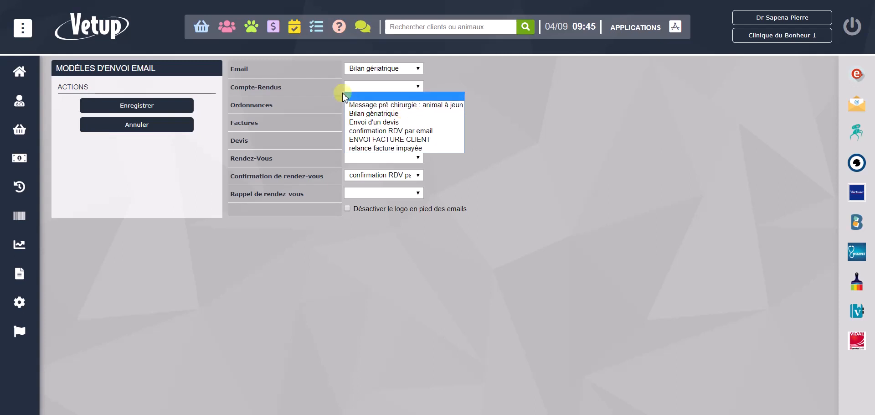
click(325, 87)
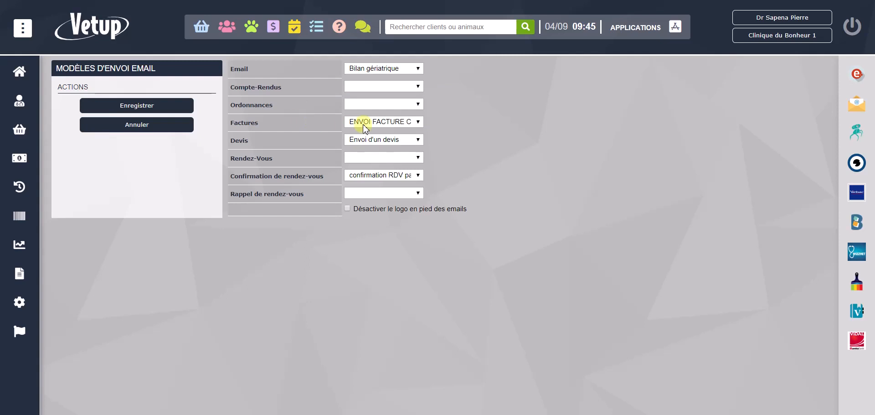
- Display the SMS sending templates (Envois SMS) from the general settings
mouse_move(86, 283)
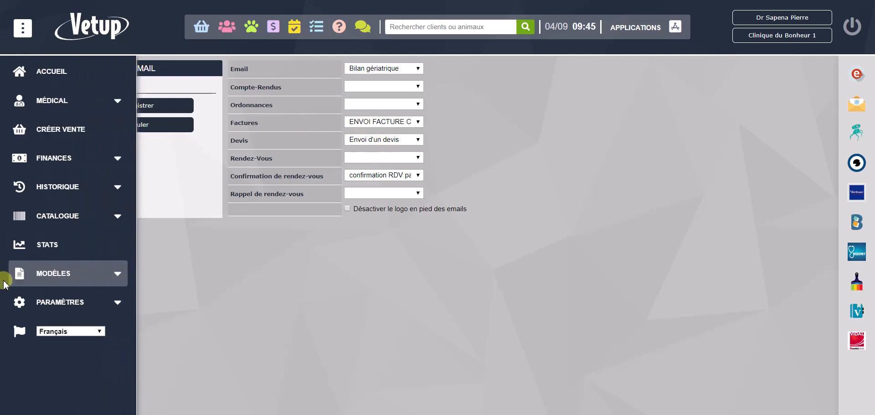
click(80, 309)
scroll(80, 311, down, 3)
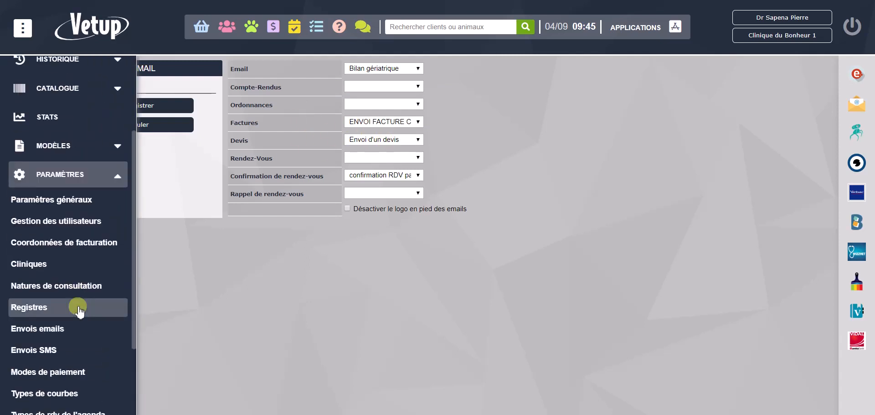
click(58, 304)
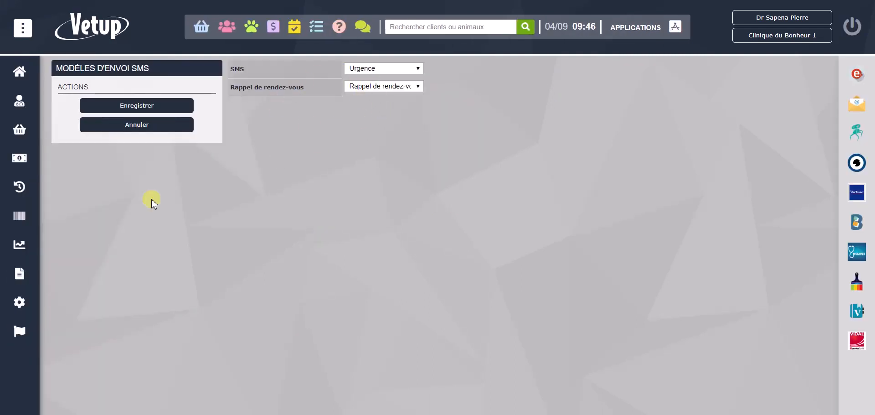
- Display the payment methods (Modes de paiement), view the Carte Bancaire entry's settings, and close them without saving
mouse_move(20, 302)
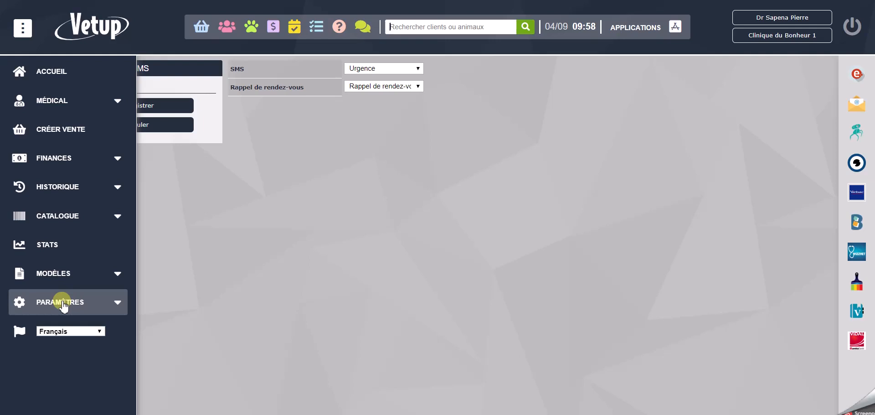
click(63, 304)
scroll(64, 306, down, 3)
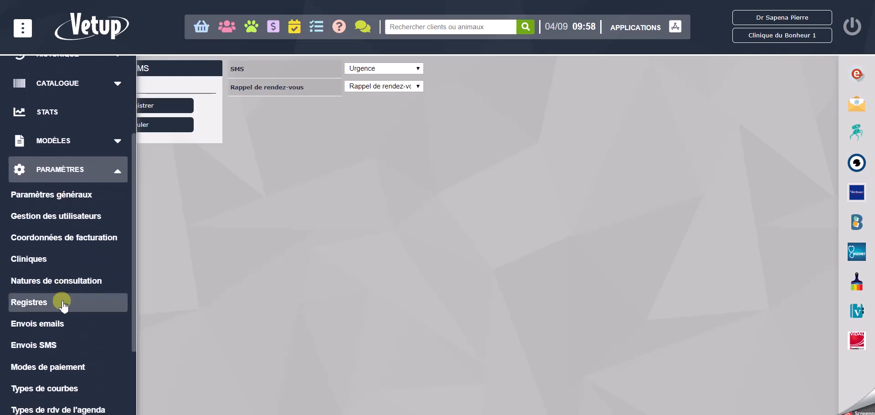
scroll(63, 303, down, 1)
click(63, 303)
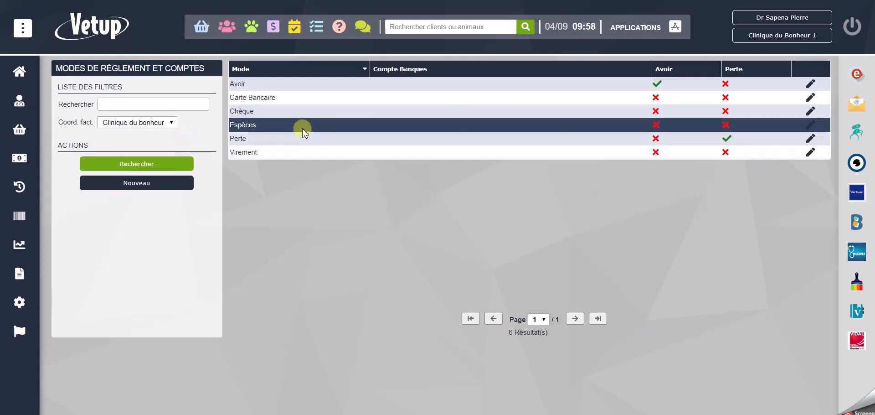
click(364, 100)
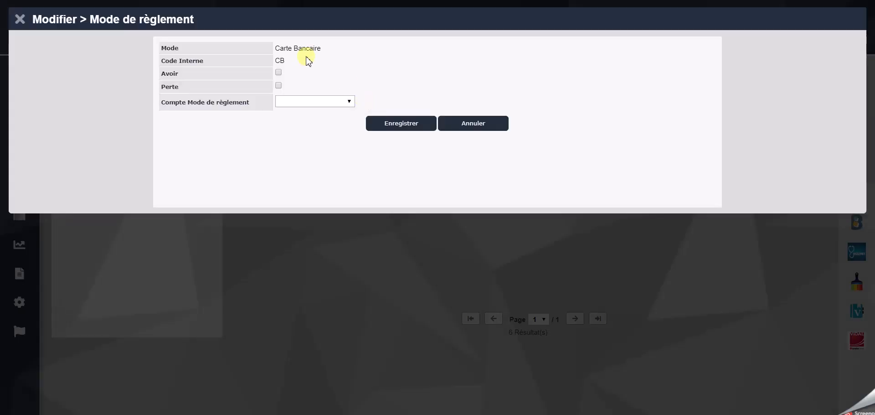
click(471, 126)
- Display the curve types (Types de courbes), view the settings of courbe de glycémie, and close them without saving
mouse_move(15, 287)
click(71, 309)
scroll(71, 310, down, 5)
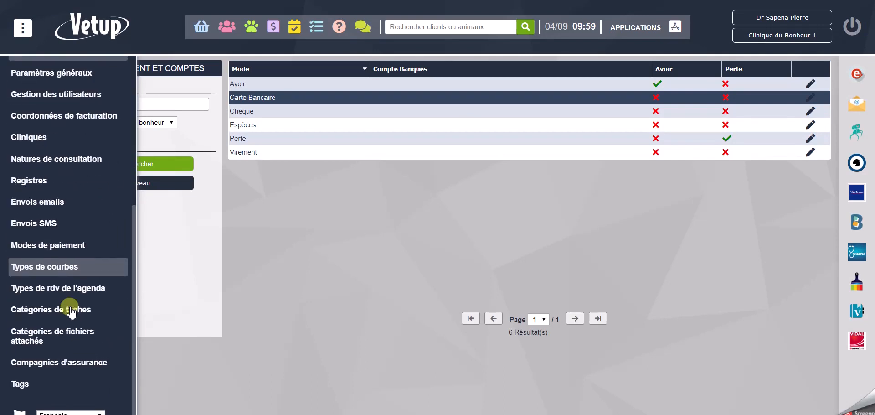
click(53, 265)
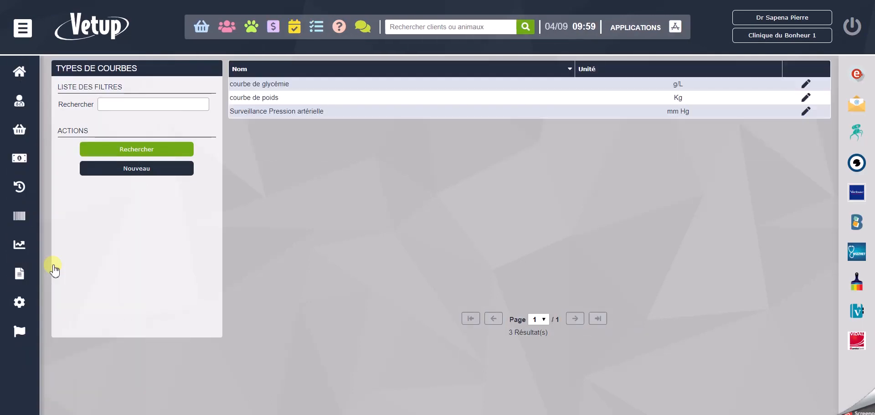
click(404, 114)
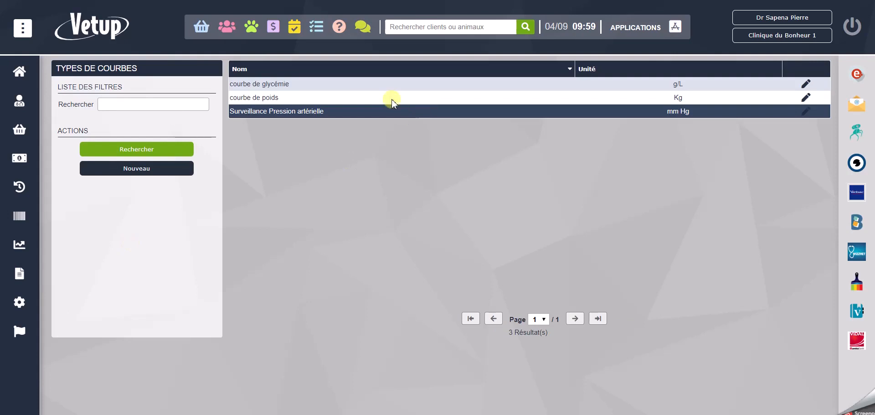
double_click(343, 83)
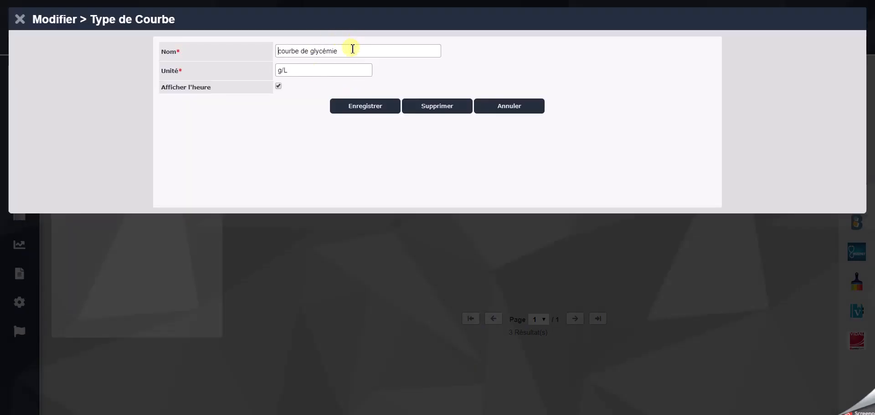
click(529, 109)
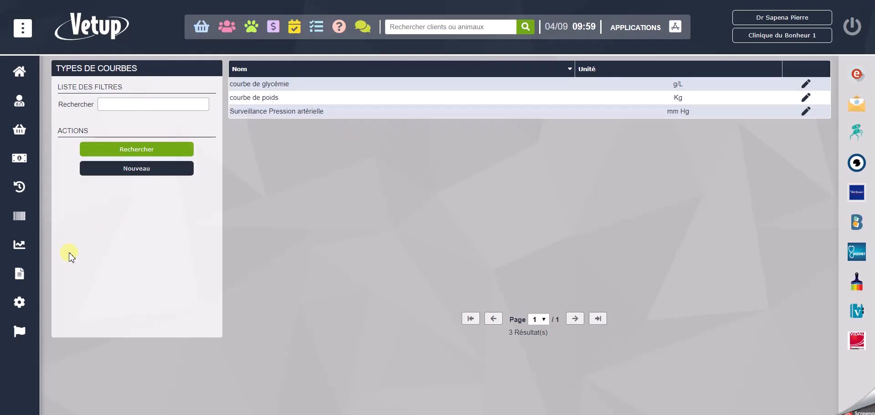
- Display the list of agenda appointment types (Types de rdv de l'agenda) from the settings
mouse_move(18, 315)
click(92, 305)
scroll(92, 307, down, 5)
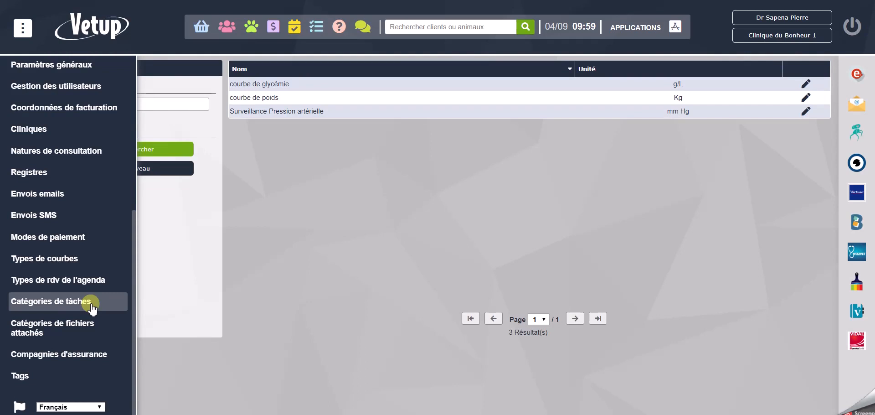
click(81, 285)
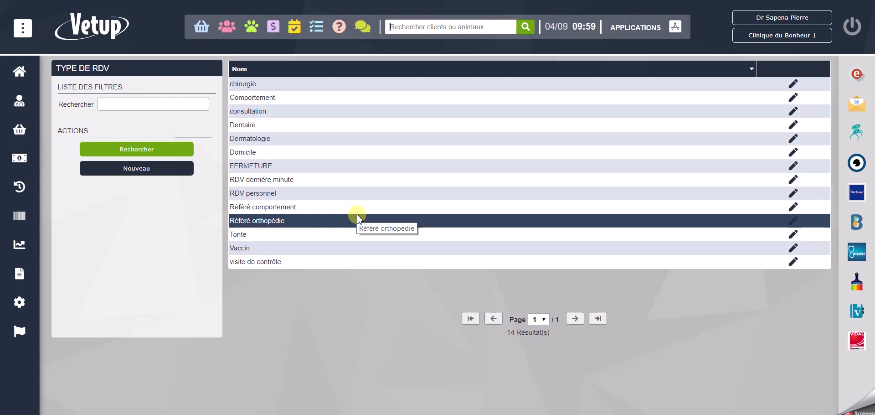
- Display the list of task categories (Catégories de tâches) from the settings
mouse_move(12, 244)
click(75, 303)
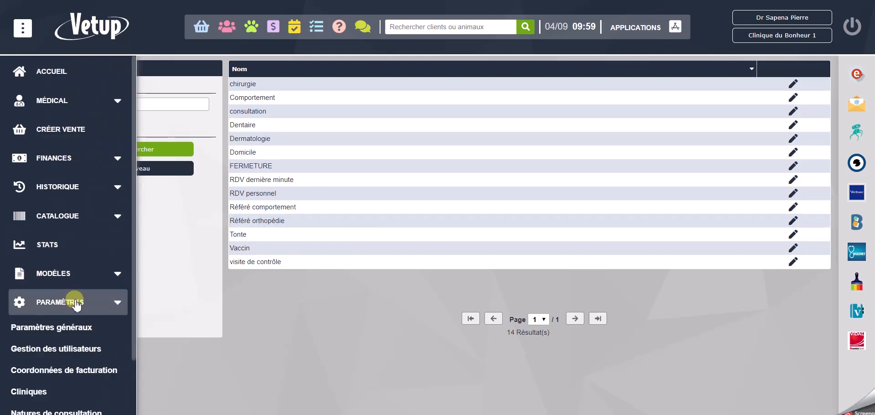
scroll(68, 299, down, 5)
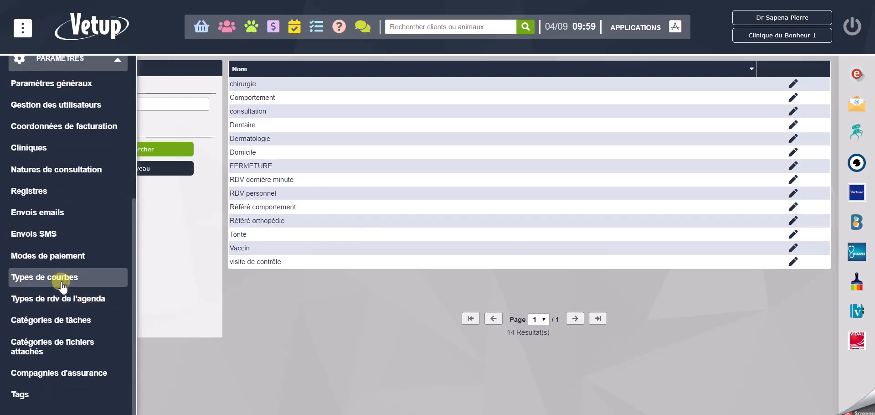
click(60, 319)
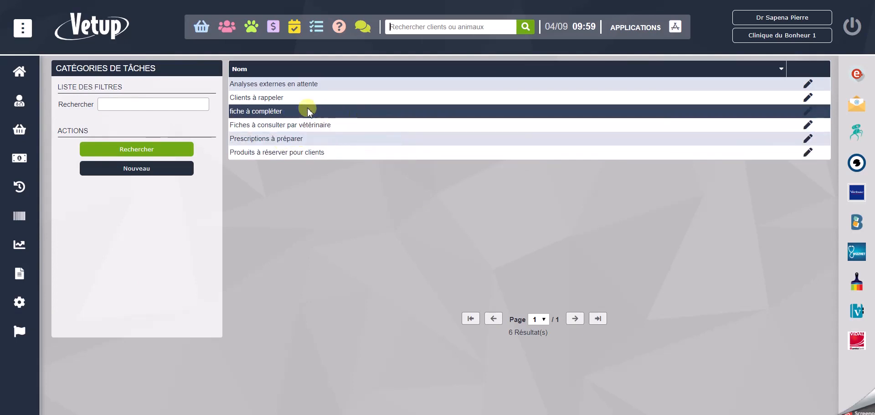
- Display the list of attached file categories (Catégories de fichiers attachés) from the settings
mouse_move(16, 273)
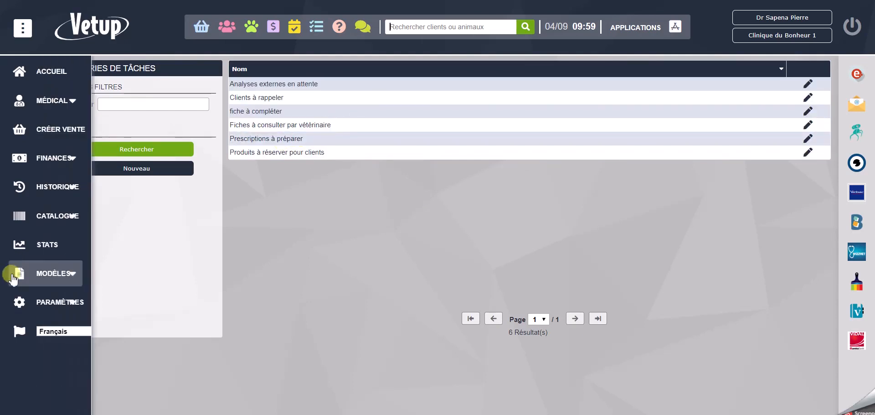
click(66, 302)
scroll(66, 303, down, 5)
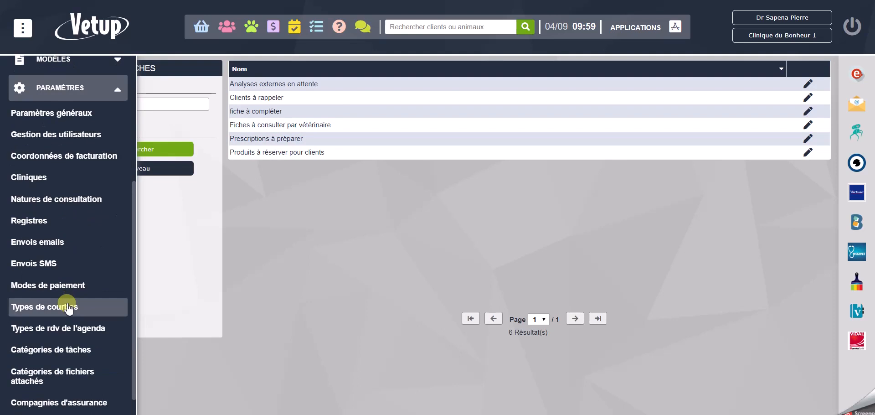
scroll(69, 309, down, 1)
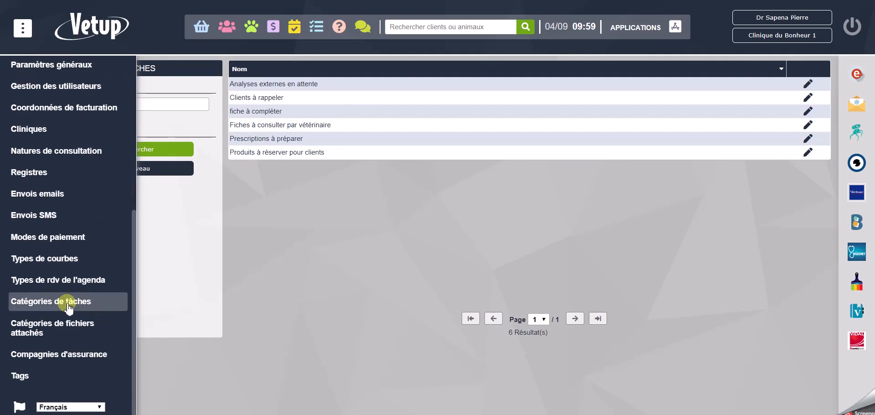
click(68, 332)
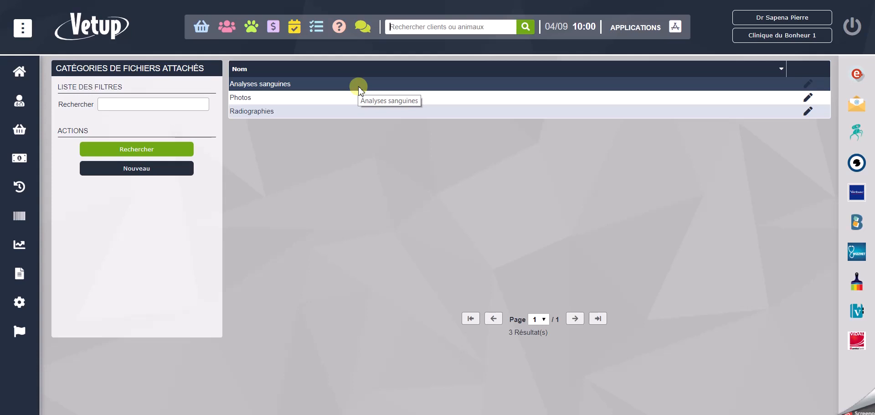
- Display the insurance companies (Compagnies d'assurance), view the ALLIANZ record's contact details, and close it without saving
mouse_move(19, 303)
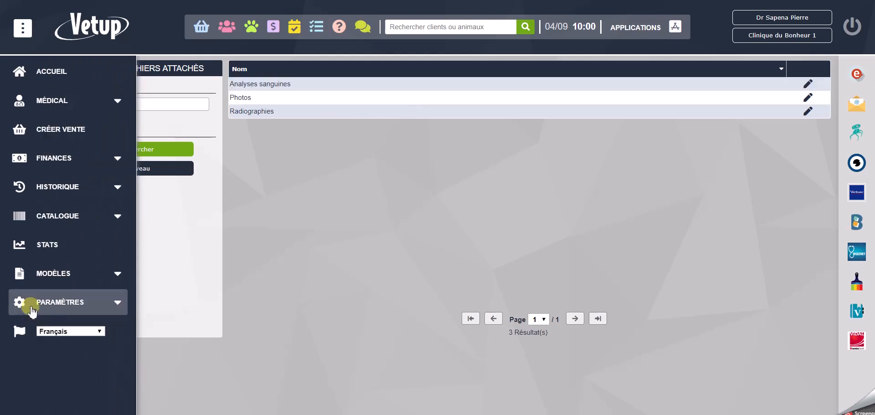
click(63, 305)
scroll(63, 308, down, 6)
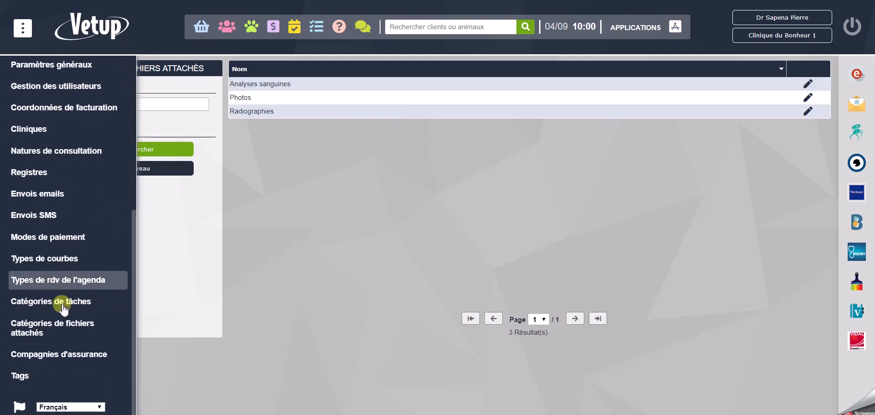
click(71, 355)
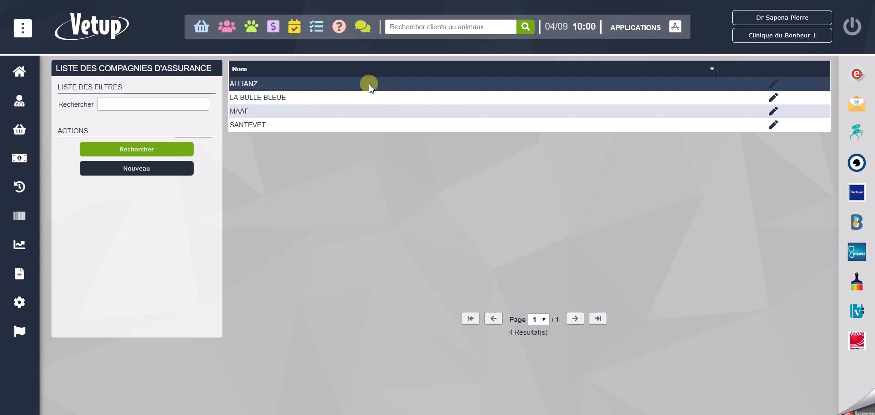
click(775, 83)
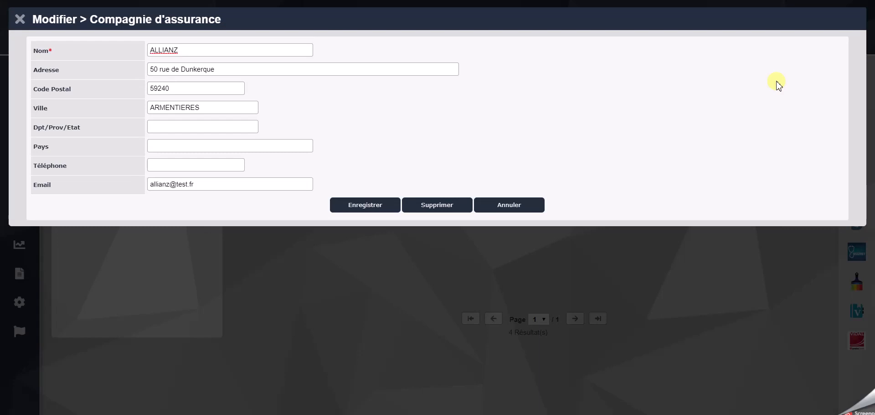
click(519, 206)
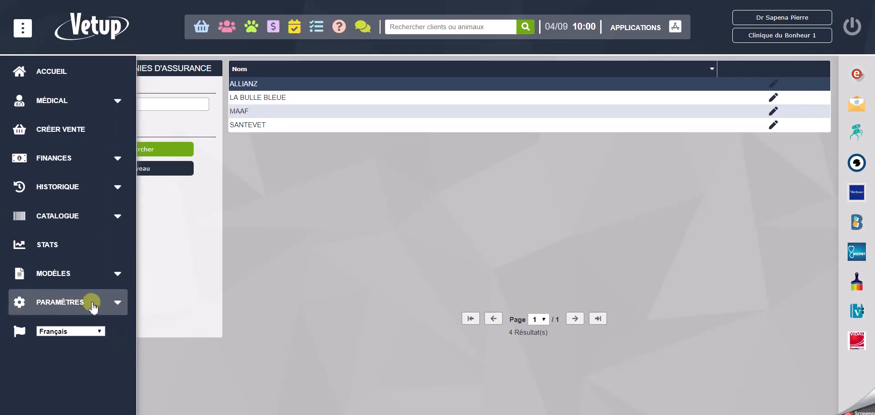
- Display the tags defined for animals (Animaux) from the settings
click(93, 307)
scroll(100, 302, down, 5)
click(35, 384)
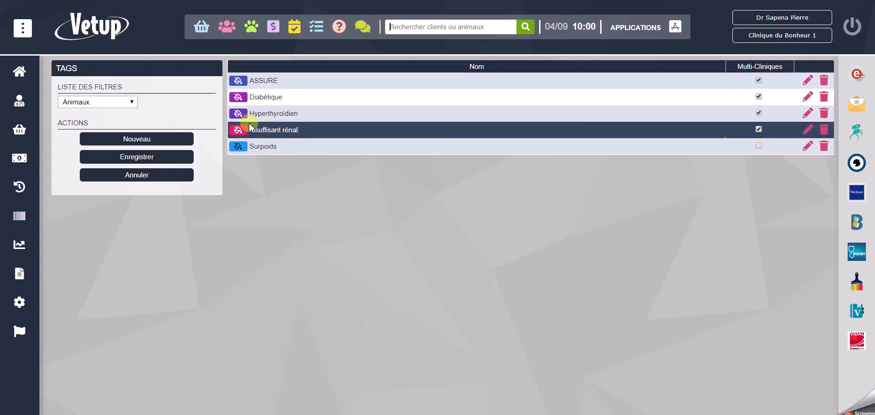
- Bring up the list of animals and open the record of the first one, a tortoise
click(254, 29)
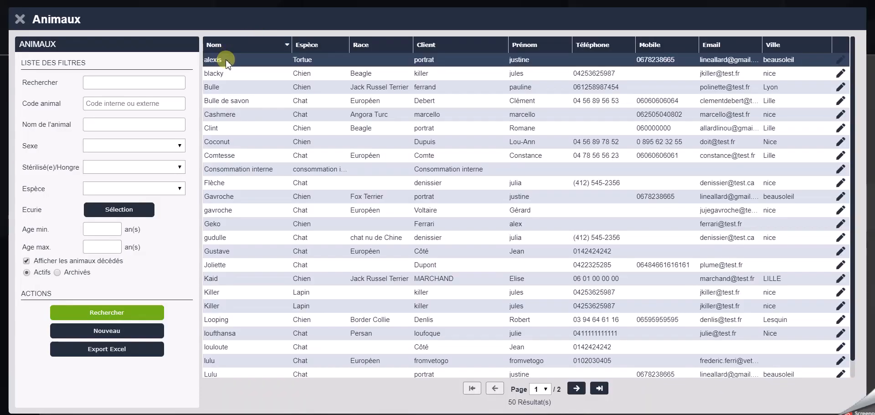
click(226, 59)
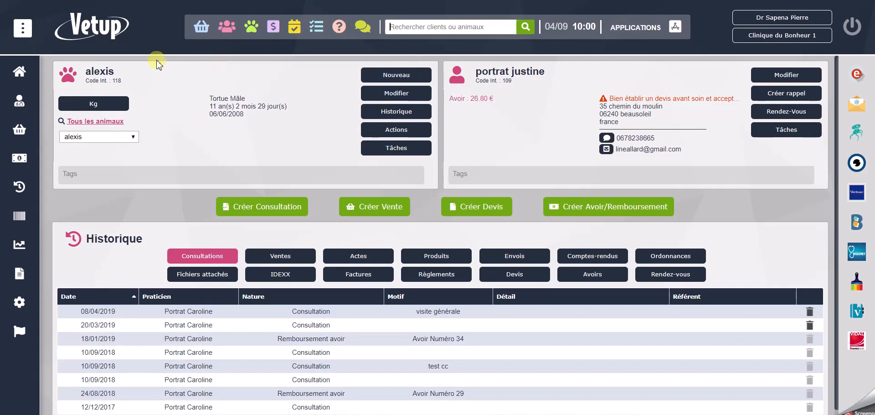